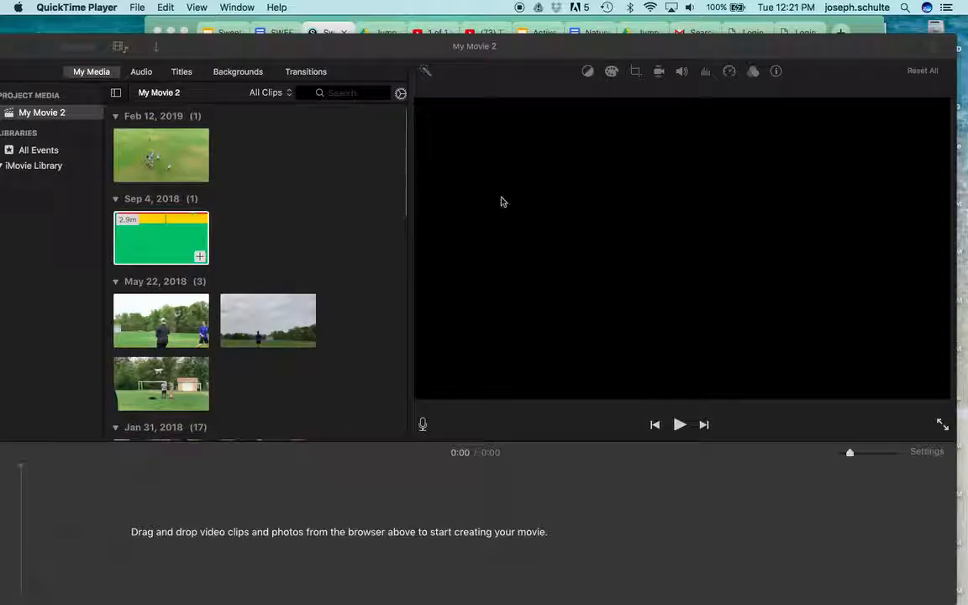
Switch to Chrome and review the instructions and grading criteria of the Sweetening Elements Practice - Step 4 assignment.
{"action": "left_click", "coordinate": [328, 32]}
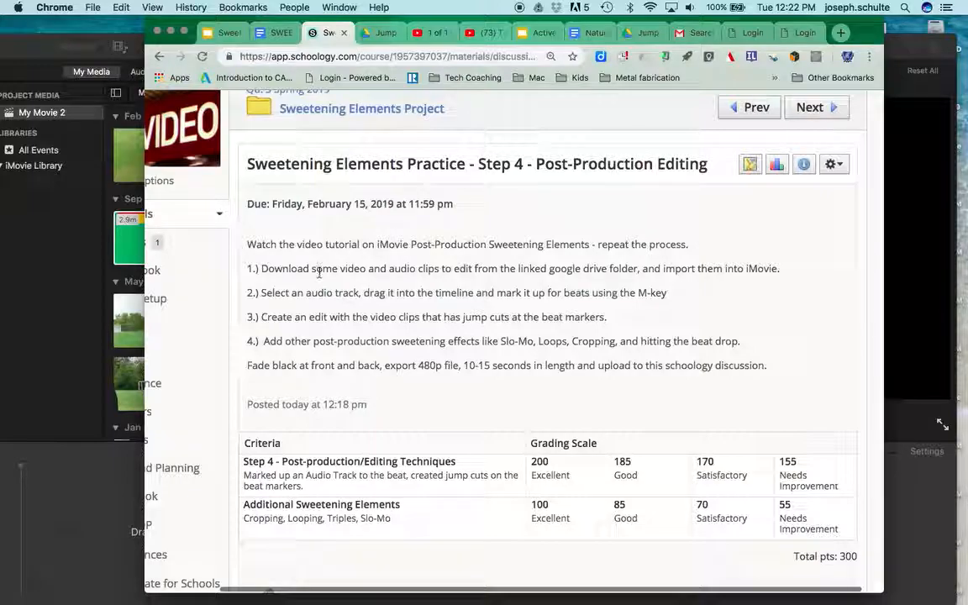
{"action": "scroll", "coordinate": [319, 273], "scroll_direction": "down", "scroll_amount": 5}
{"action": "scroll", "coordinate": [314, 411], "scroll_direction": "up", "scroll_amount": 4}
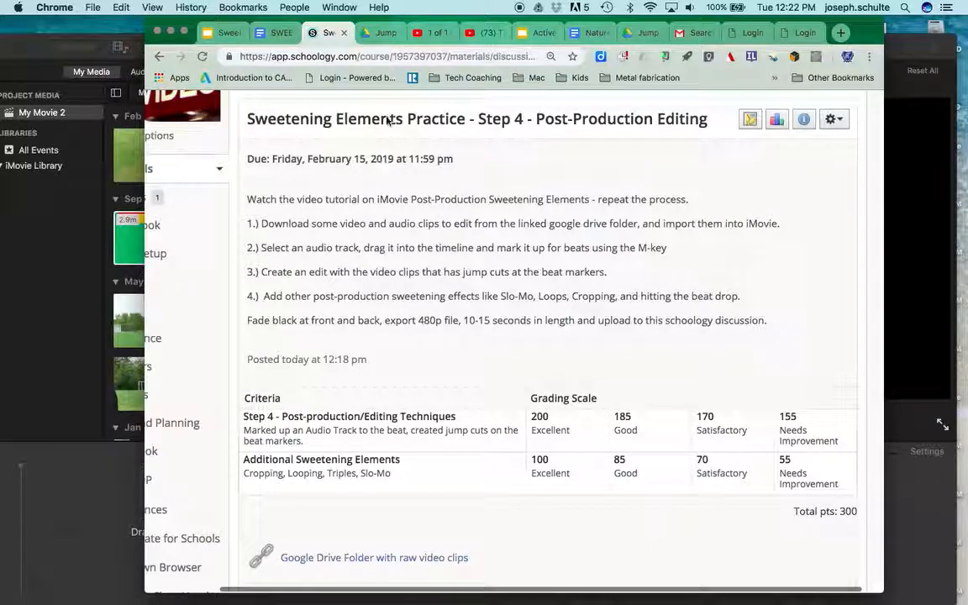
View the Jump Cuts at Beat Marker practice folder in Google Drive and check the download option for all its files.
{"action": "left_click", "coordinate": [380, 33]}
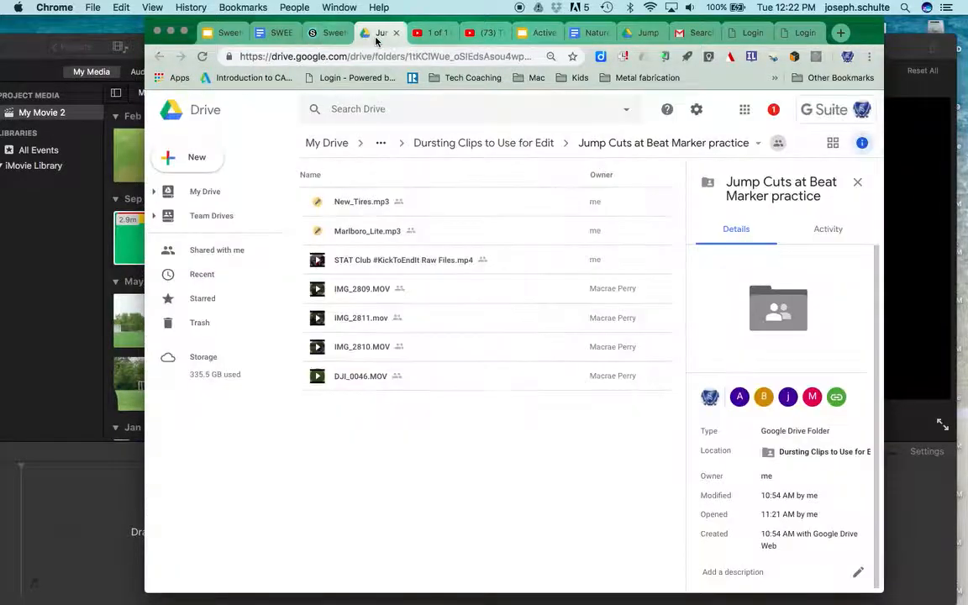
{"action": "left_click", "coordinate": [352, 203]}
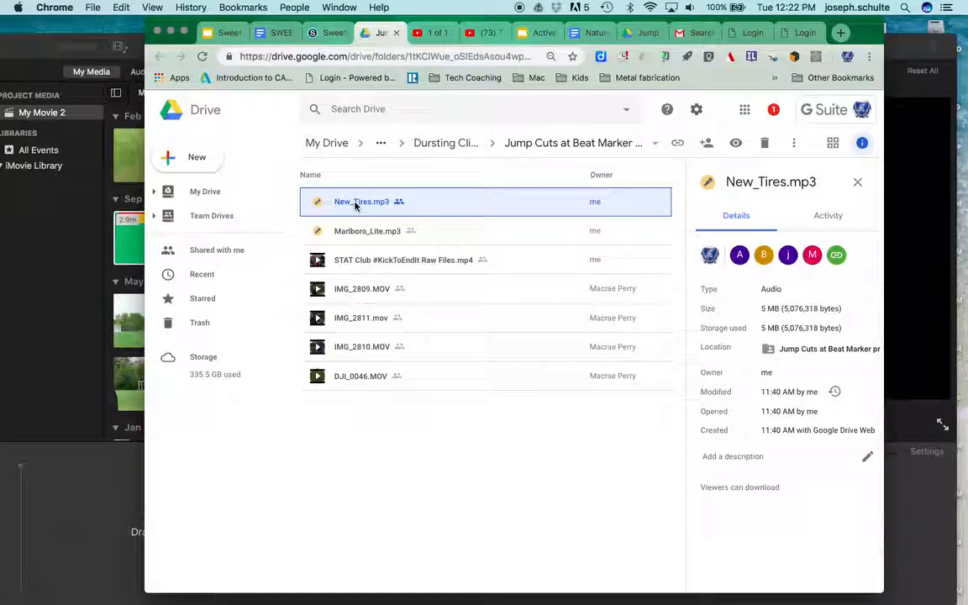
{"action": "key", "text": "super+a"}
{"action": "right_click", "coordinate": [355, 206]}
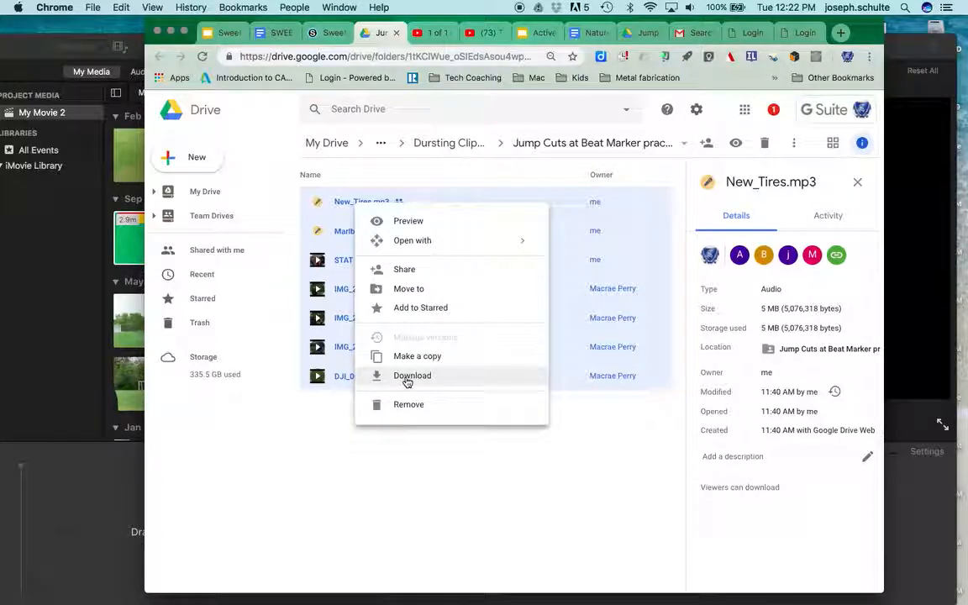
{"action": "left_click", "coordinate": [406, 454]}
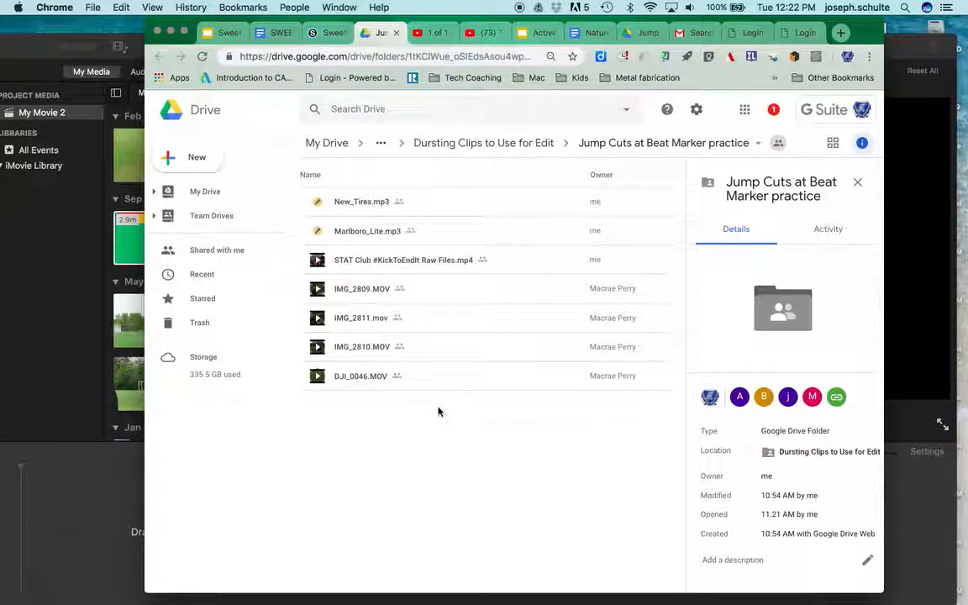
Switch to Finder and preview the video clips of the Jump Cuts at Beat Marker practice folder in Downloads, starting with IMG_2809.MOV.
{"action": "mouse_move", "coordinate": [41, 600]}
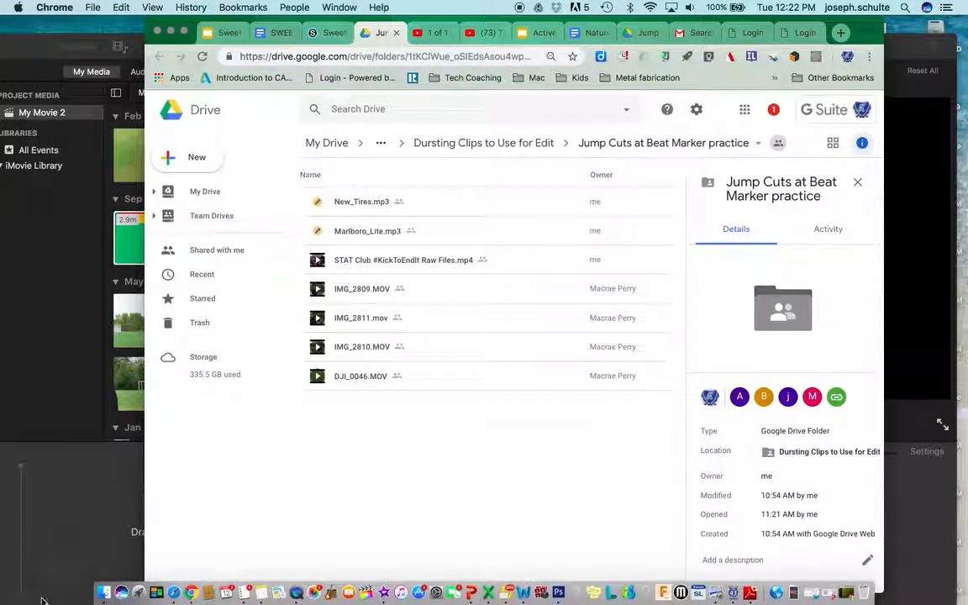
{"action": "left_click", "coordinate": [102, 593]}
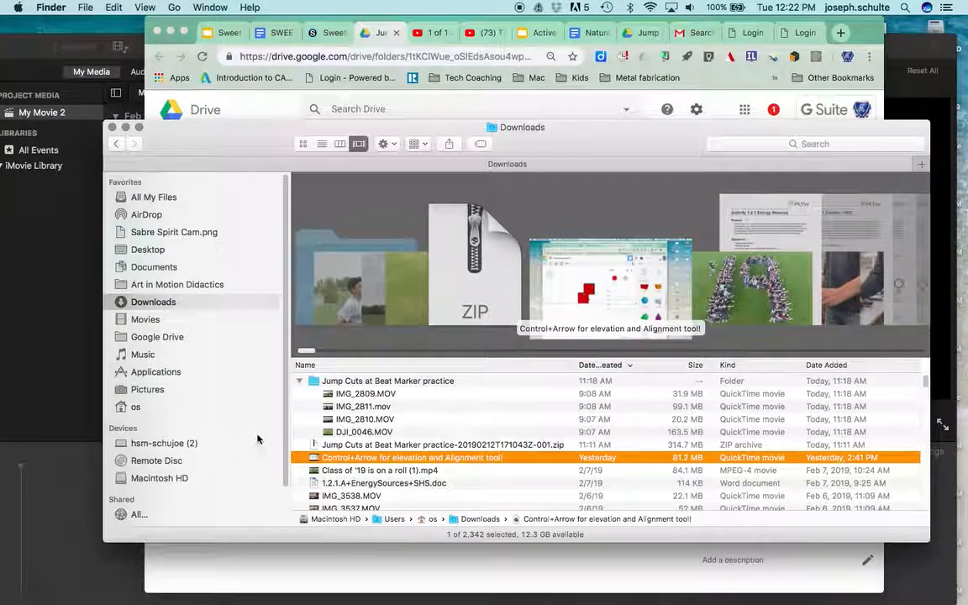
{"action": "left_click", "coordinate": [332, 445]}
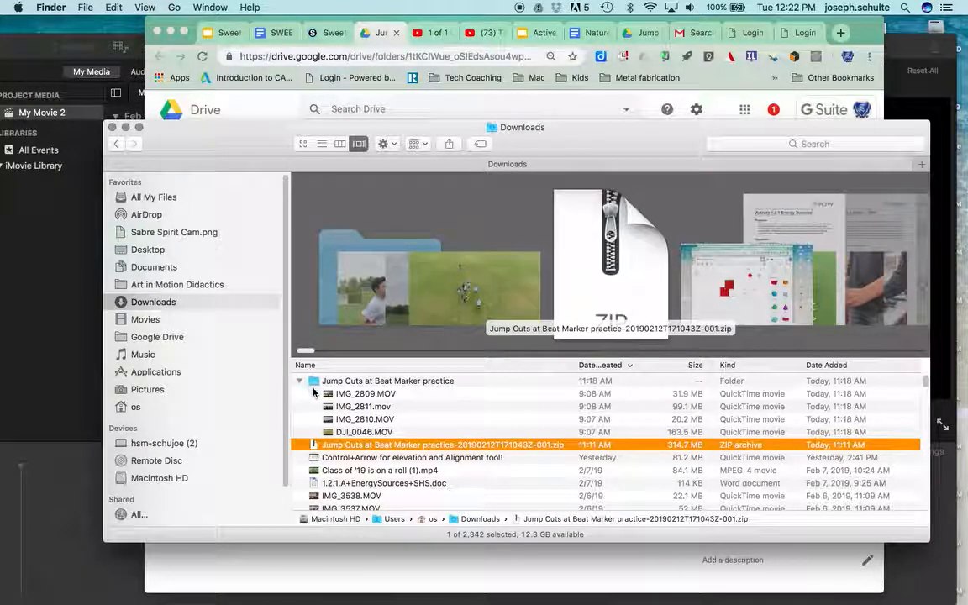
{"action": "left_click", "coordinate": [342, 393]}
{"action": "key", "text": "space"}
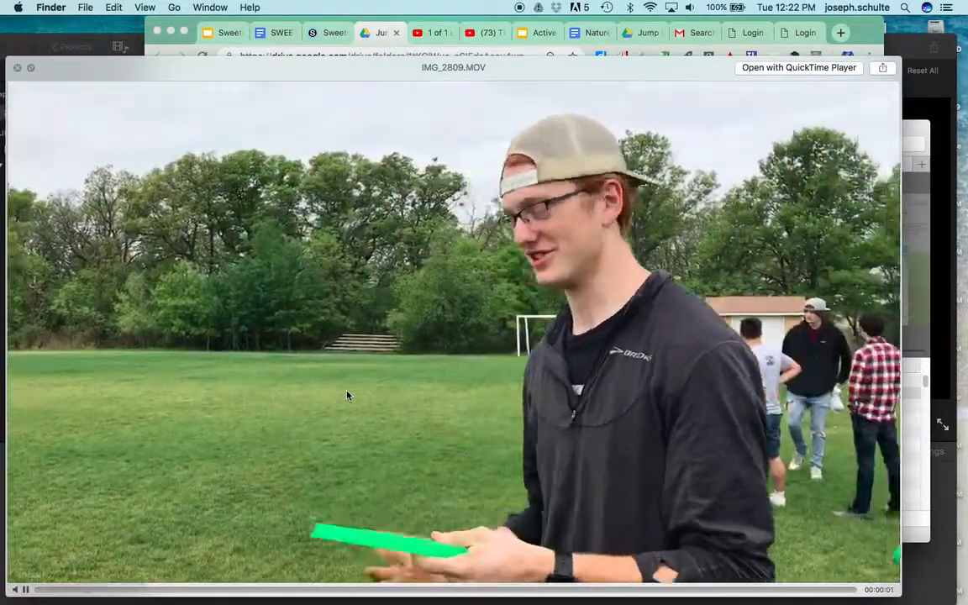
{"action": "key", "text": "Down"}
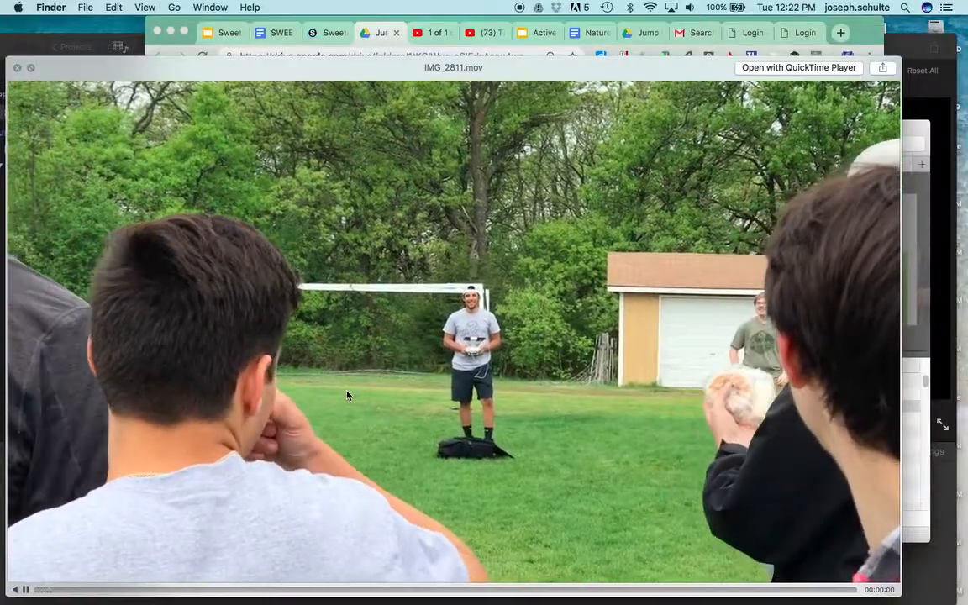
{"action": "key", "text": "Up"}
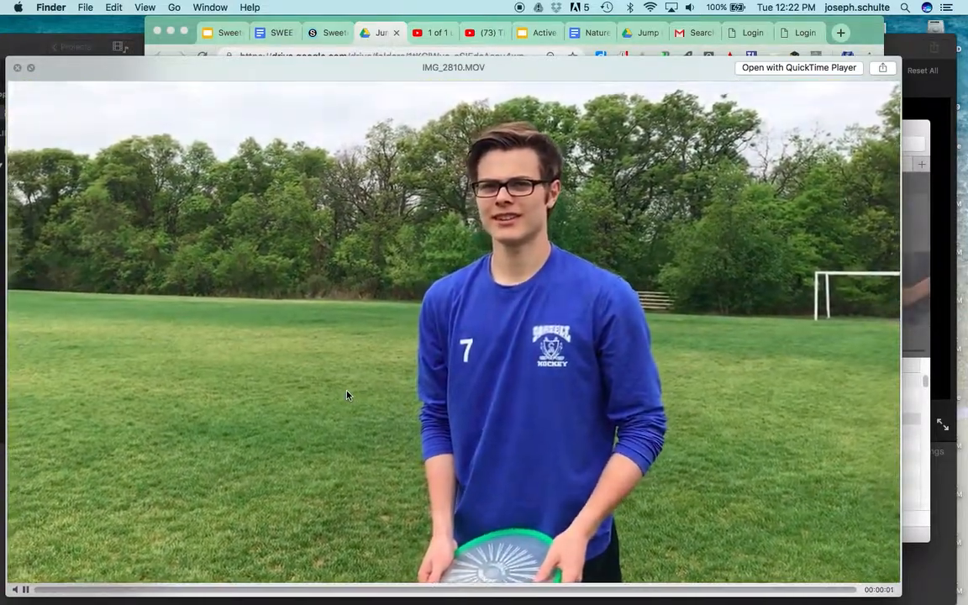
{"action": "key", "text": "Down"}
{"action": "key", "text": "space"}
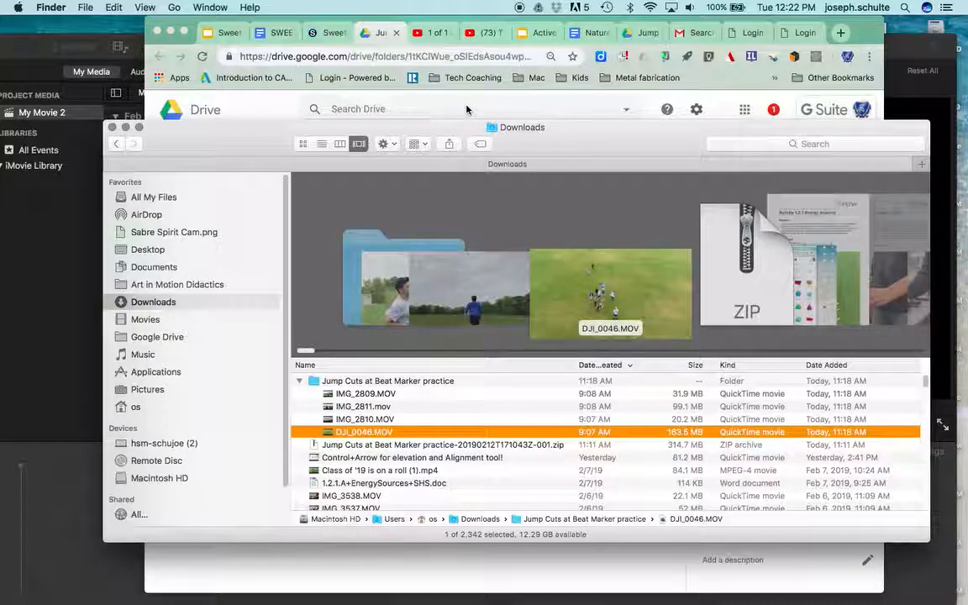
Switch to iMovie, look through the clips in the My Movie 2 media, and move the window fully into view.
{"action": "left_click", "coordinate": [15, 234]}
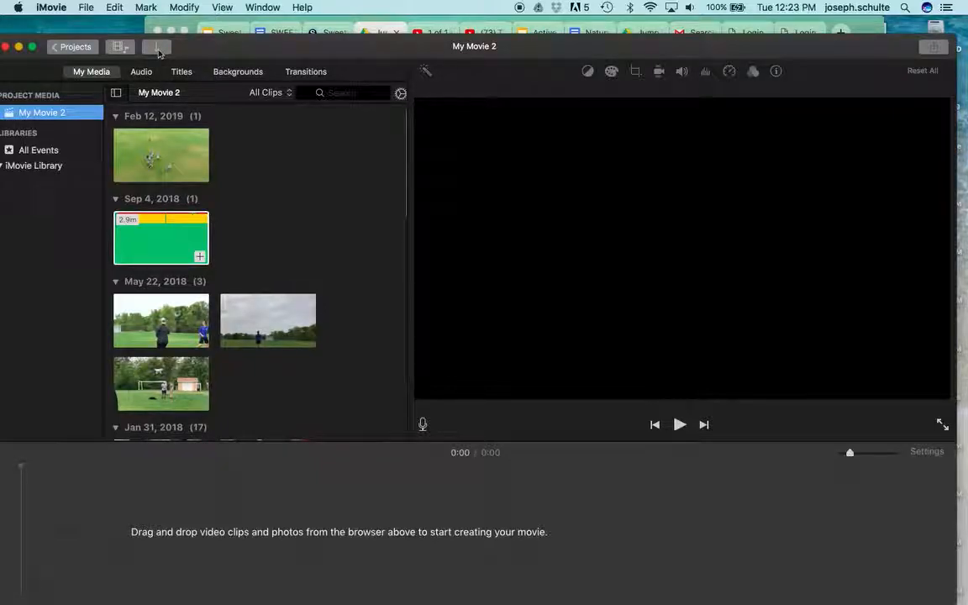
{"action": "scroll", "coordinate": [163, 240], "scroll_direction": "down", "scroll_amount": 1}
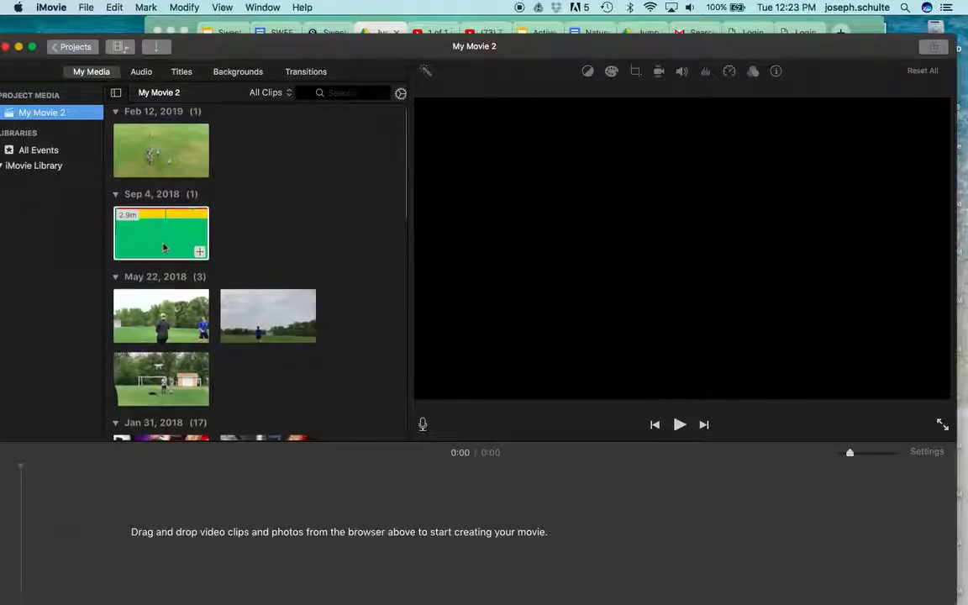
{"action": "left_click", "coordinate": [187, 360]}
{"action": "scroll", "coordinate": [187, 359], "scroll_direction": "down", "scroll_amount": 5}
{"action": "scroll", "coordinate": [189, 360], "scroll_direction": "down", "scroll_amount": 5}
{"action": "left_click", "coordinate": [179, 197]}
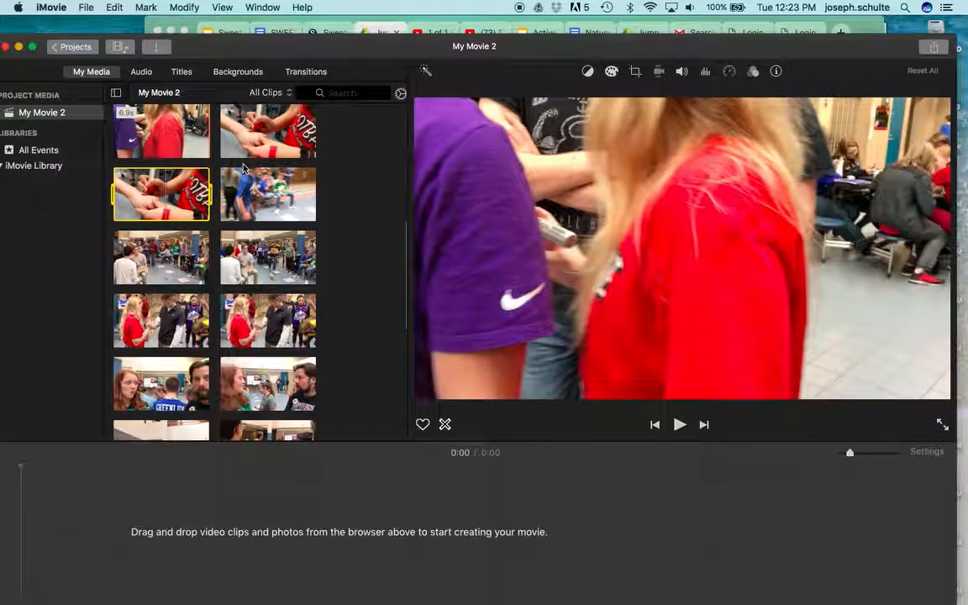
{"action": "left_click_drag", "start_coordinate": [238, 42], "coordinate": [244, 11]}
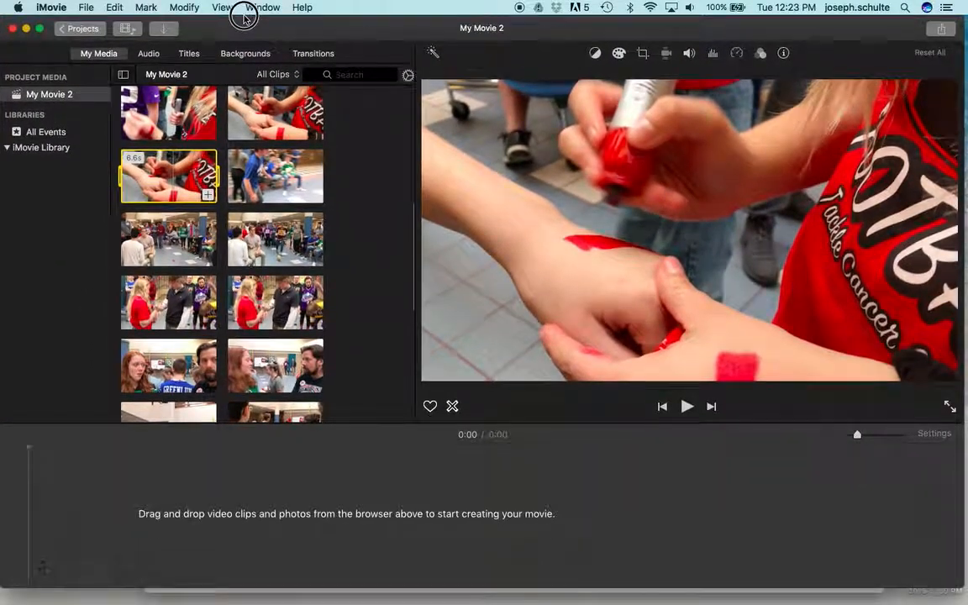
Switch to Finder and preview STAT Club #KickToEndIt Raw Files.mp4 in the Movies folder, skipping ahead in the video.
{"action": "left_click", "coordinate": [101, 592]}
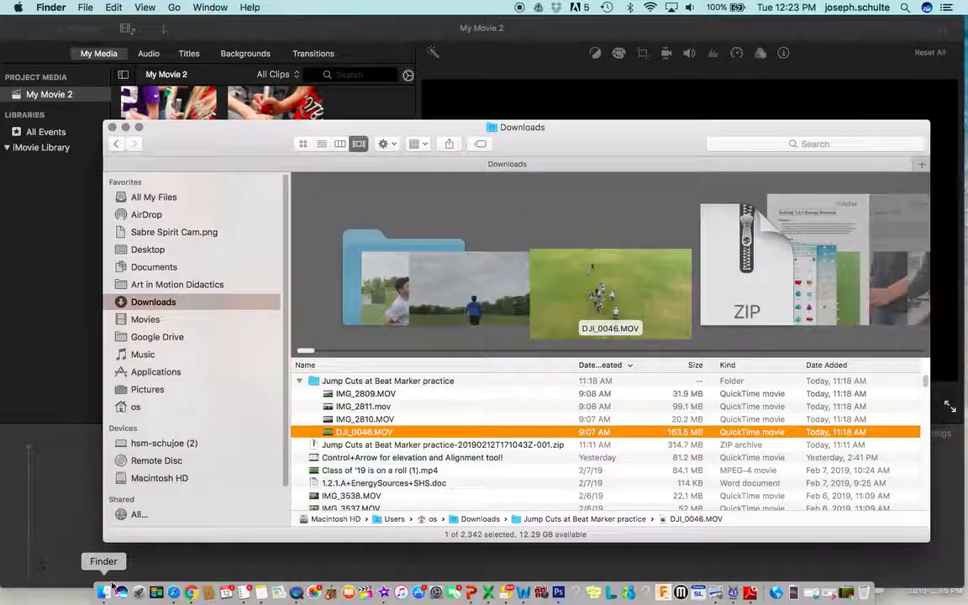
{"action": "left_click", "coordinate": [146, 319]}
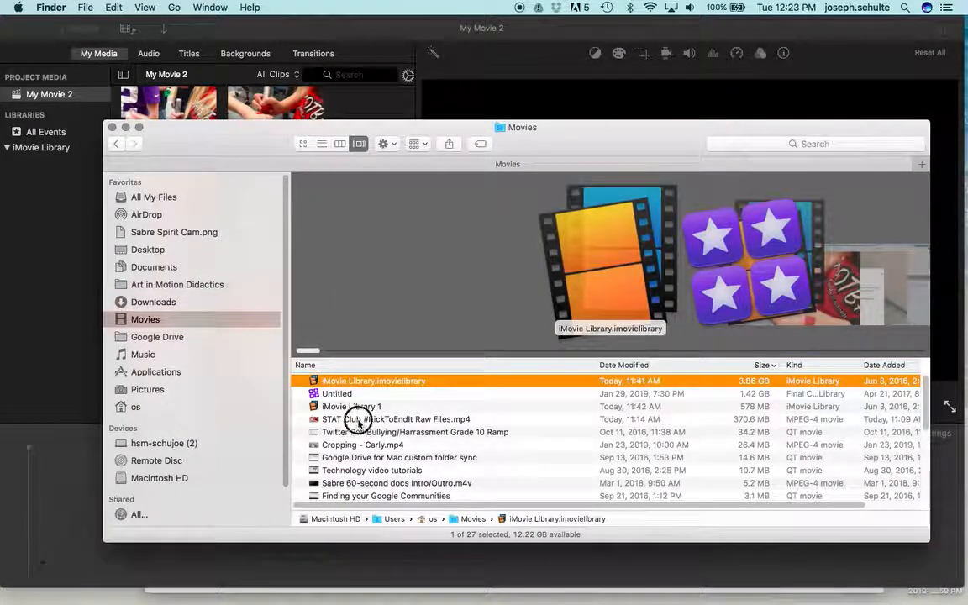
{"action": "left_click", "coordinate": [358, 422]}
{"action": "key", "text": "space"}
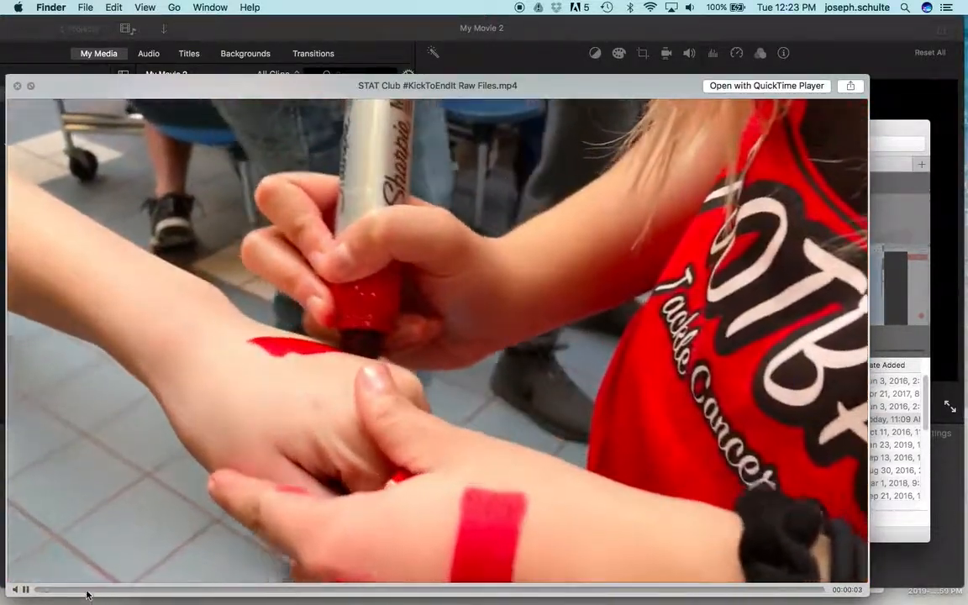
{"action": "left_click", "coordinate": [93, 589]}
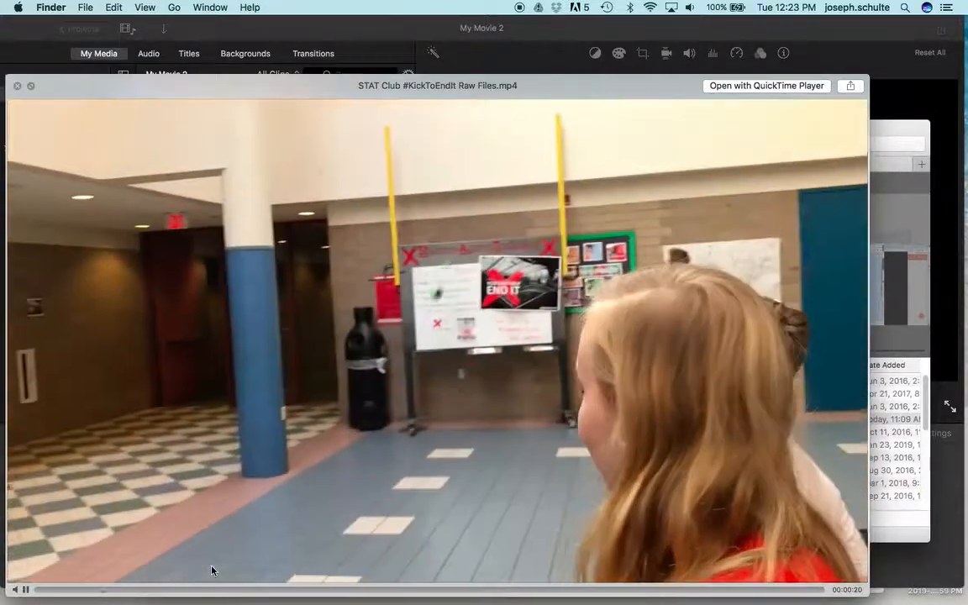
{"action": "key", "text": "space"}
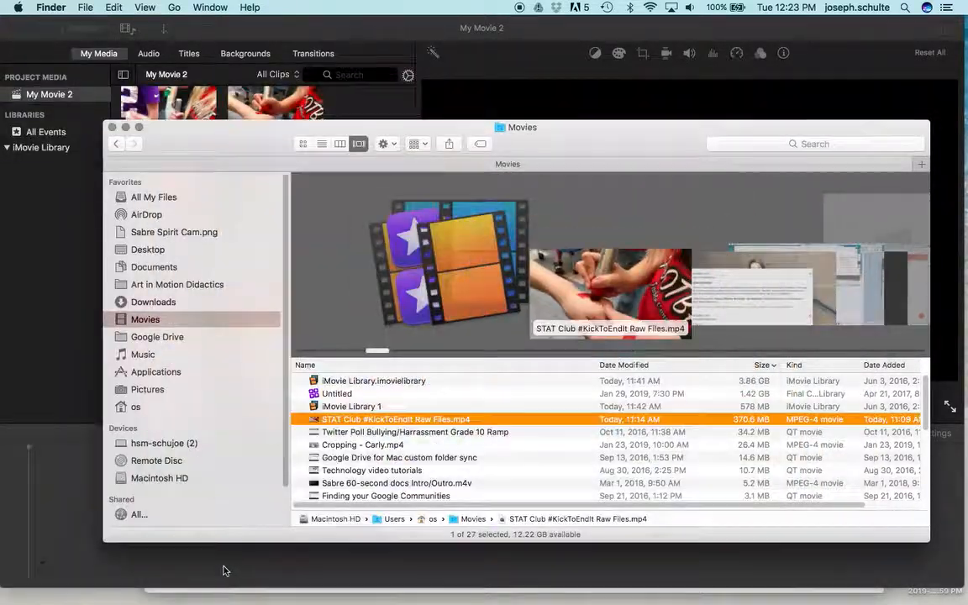
Import STAT Club #KickToEndIt Raw Files.mp4 from the Finder Movies folder into the My Movie 2 media in iMovie.
{"action": "left_click_drag", "start_coordinate": [246, 132], "coordinate": [550, 77]}
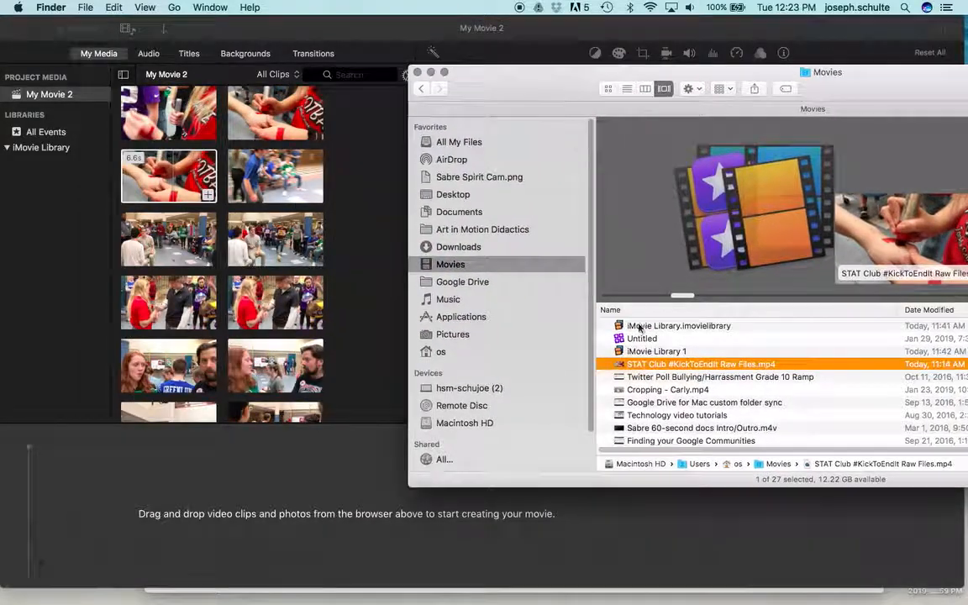
{"action": "left_click_drag", "start_coordinate": [651, 368], "coordinate": [345, 367]}
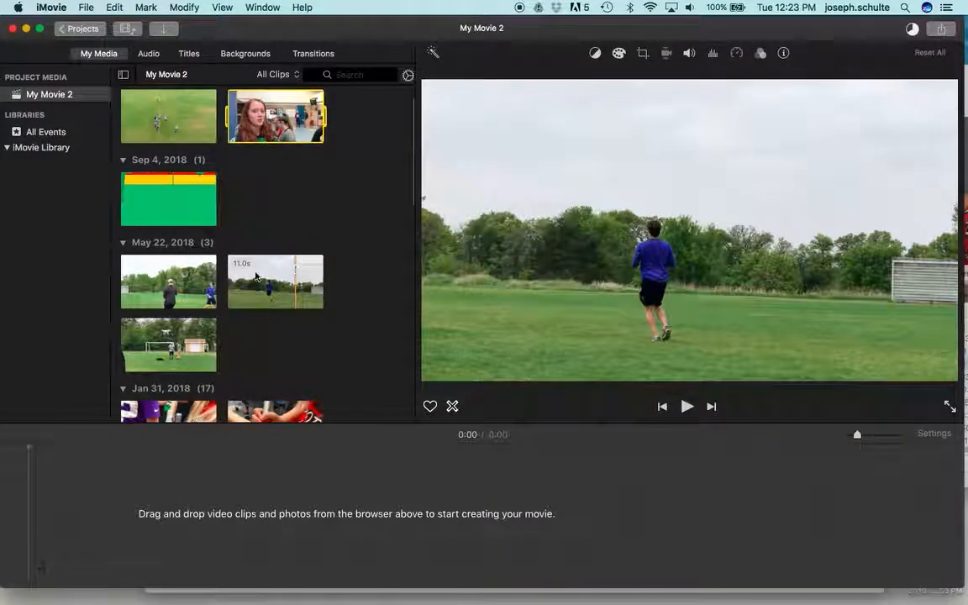
Listen to the two audio clips in the project media, dated Sep 4, 2018 and Jan 13, 2017.
{"action": "left_click", "coordinate": [121, 195]}
{"action": "key", "text": "space"}
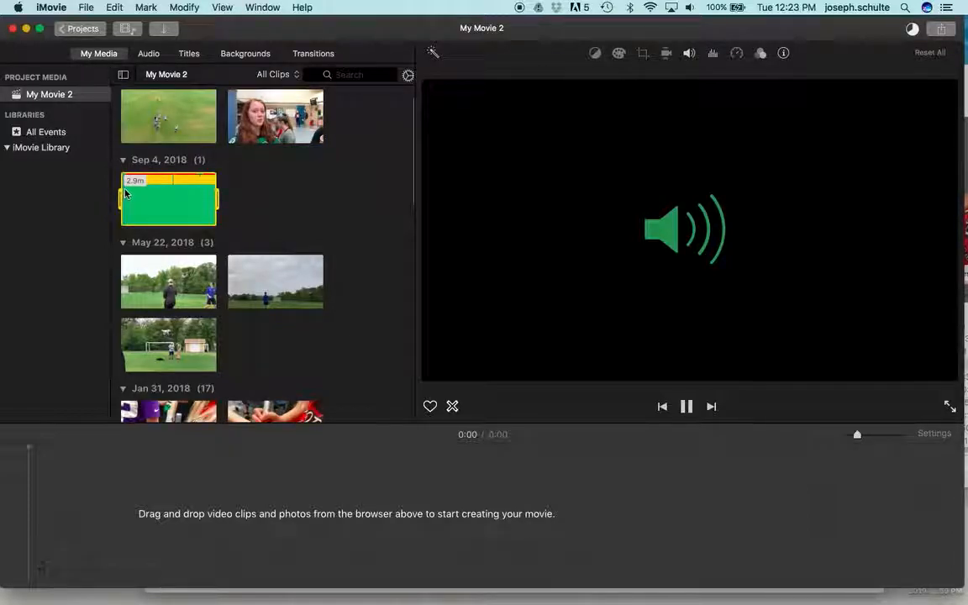
{"action": "scroll", "coordinate": [135, 190], "scroll_direction": "down", "scroll_amount": 12}
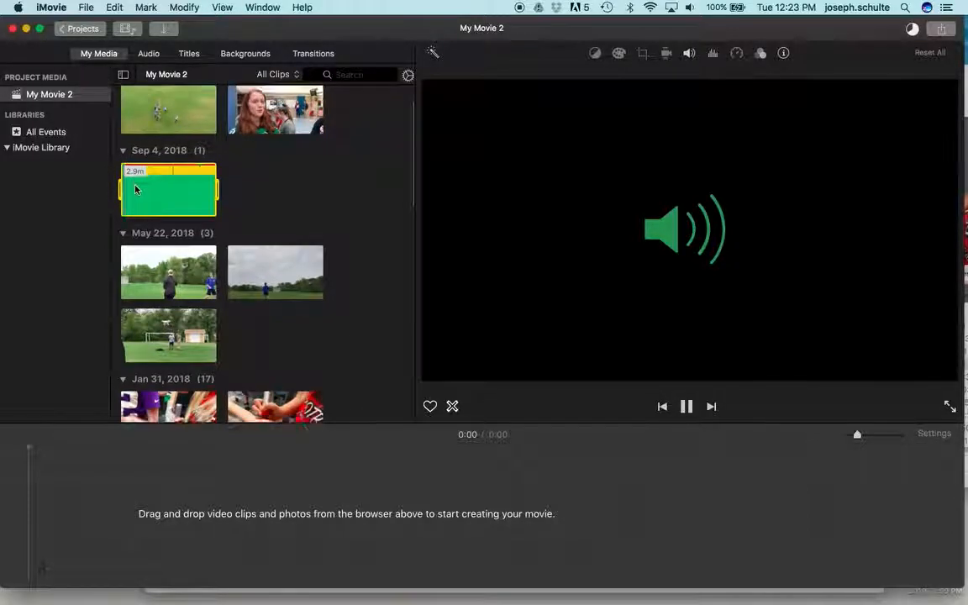
{"action": "scroll", "coordinate": [135, 190], "scroll_direction": "down", "scroll_amount": 6}
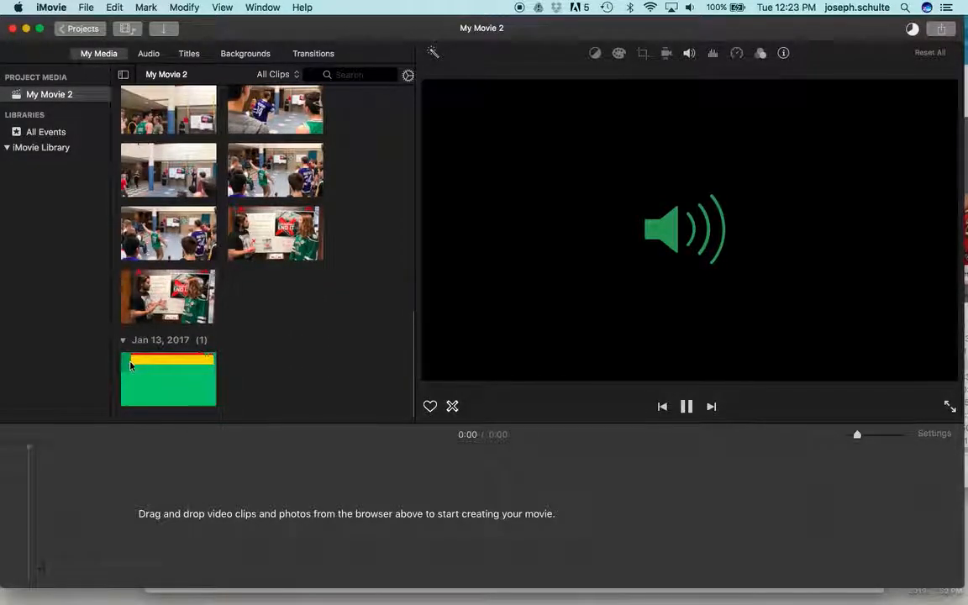
{"action": "scroll", "coordinate": [135, 311], "scroll_direction": "down", "scroll_amount": 15}
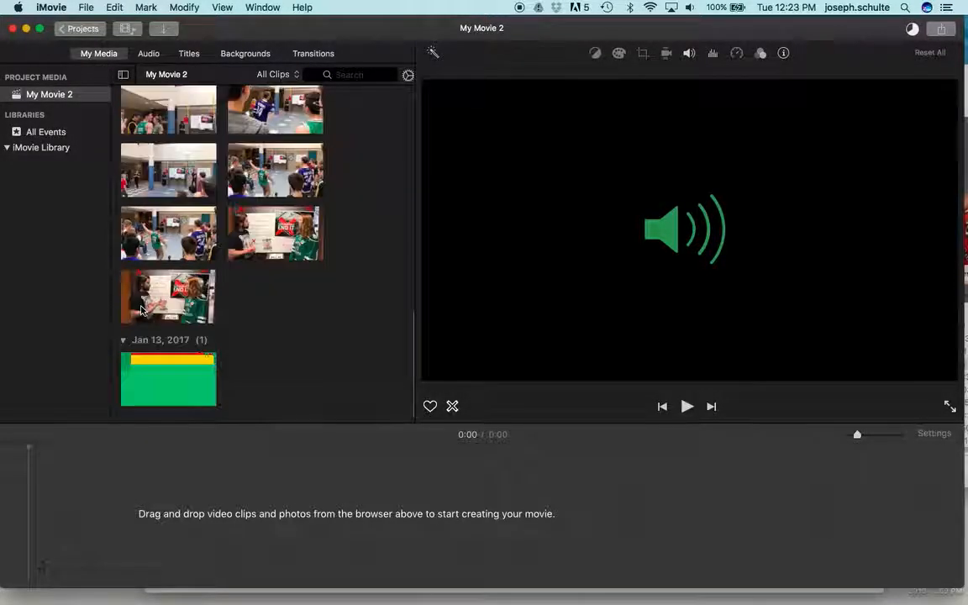
{"action": "key", "text": "space"}
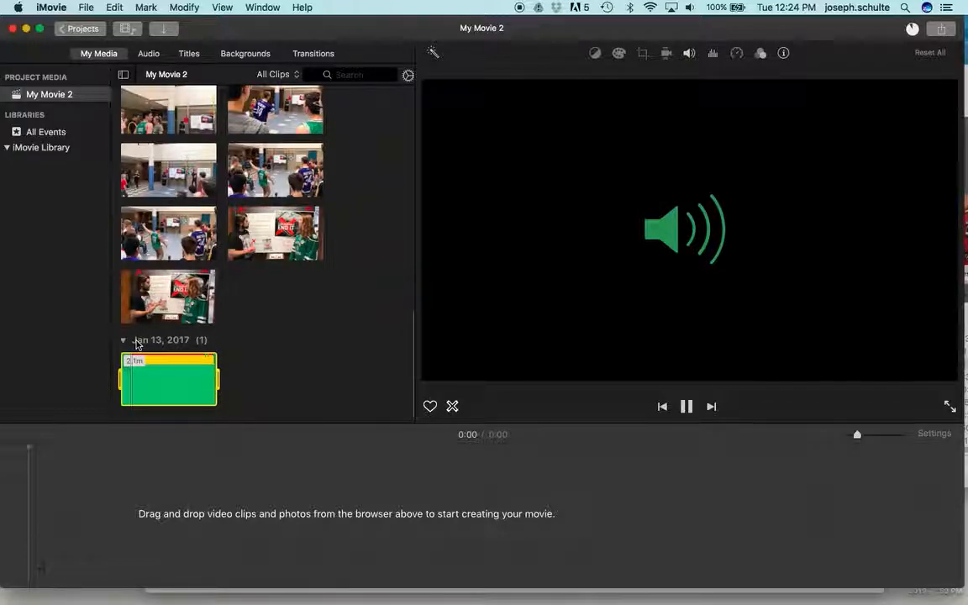
{"action": "scroll", "coordinate": [141, 336], "scroll_direction": "up", "scroll_amount": 20}
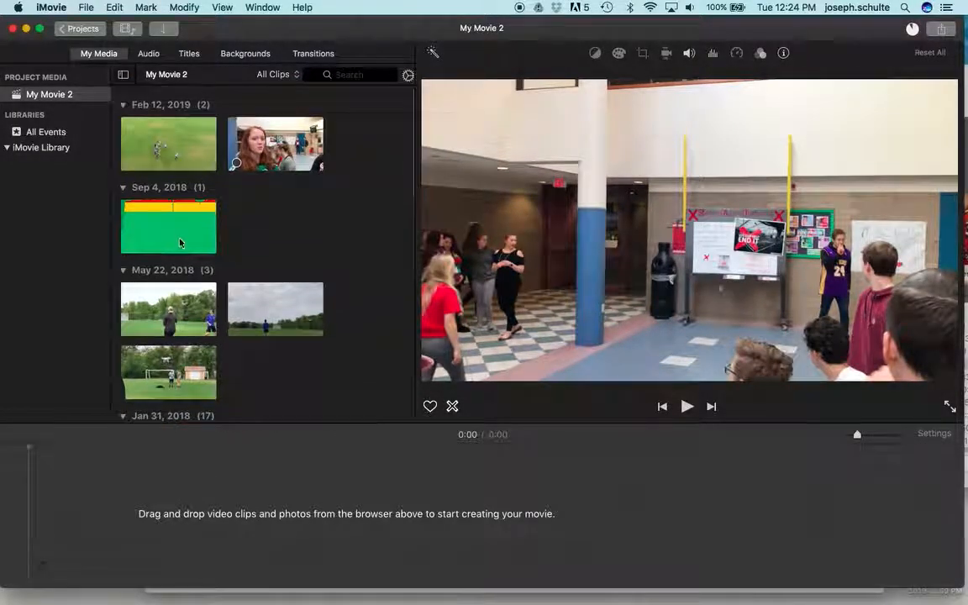
Add the whole Marlboro_Lite audio clip to the timeline, starting at 0:00.
{"action": "left_click", "coordinate": [130, 244]}
{"action": "left_click_drag", "start_coordinate": [139, 233], "coordinate": [25, 545]}
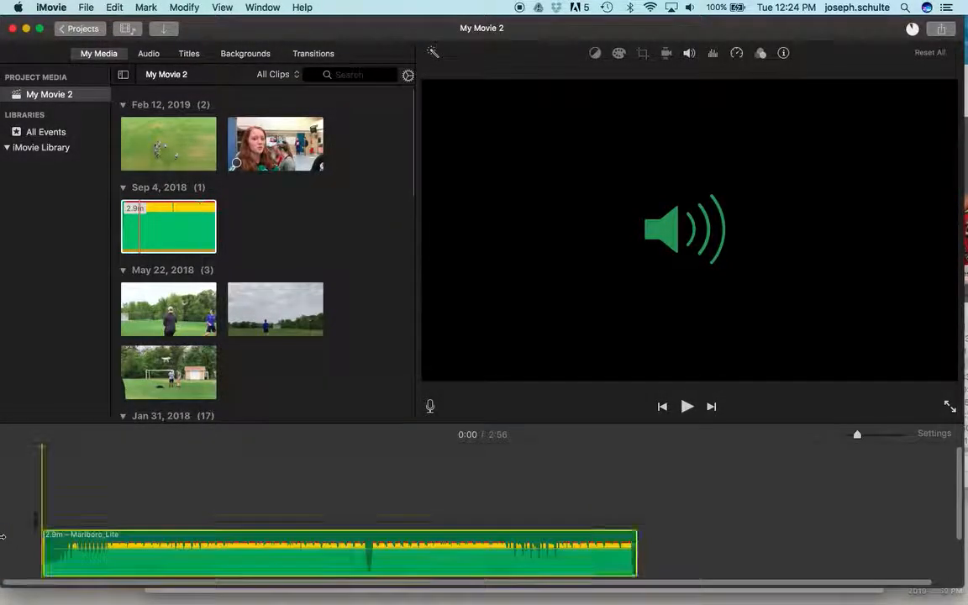
{"action": "left_click_drag", "start_coordinate": [218, 541], "coordinate": [116, 545]}
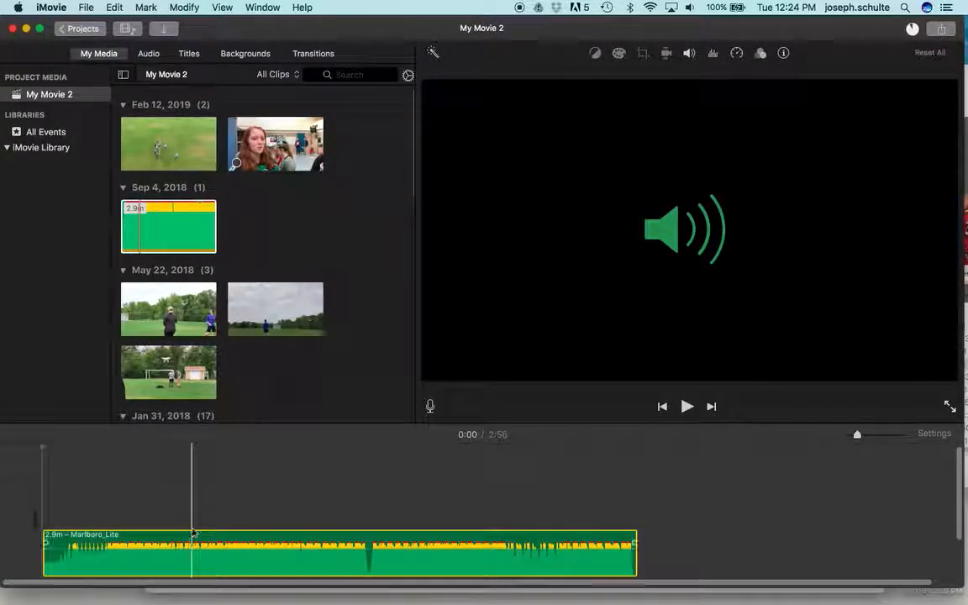
Magnify the timeline and play the Marlboro_Lite track from the beginning with the system volume raised.
{"action": "mouse_move", "coordinate": [859, 437]}
{"action": "left_mouse_down"}
{"action": "mouse_move", "coordinate": [886, 435]}
{"action": "mouse_move", "coordinate": [874, 436]}
{"action": "left_mouse_up"}
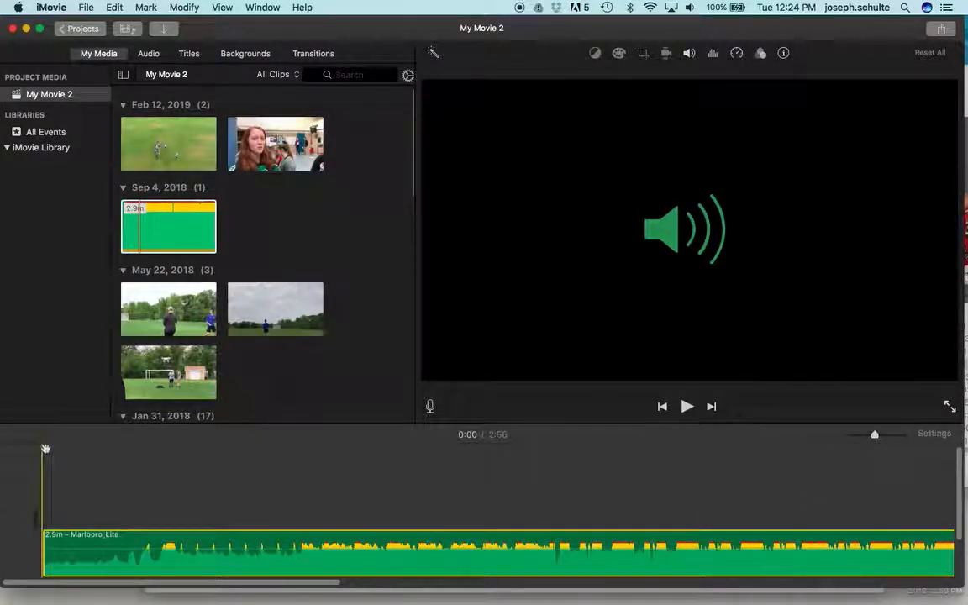
{"action": "key", "text": "space"}
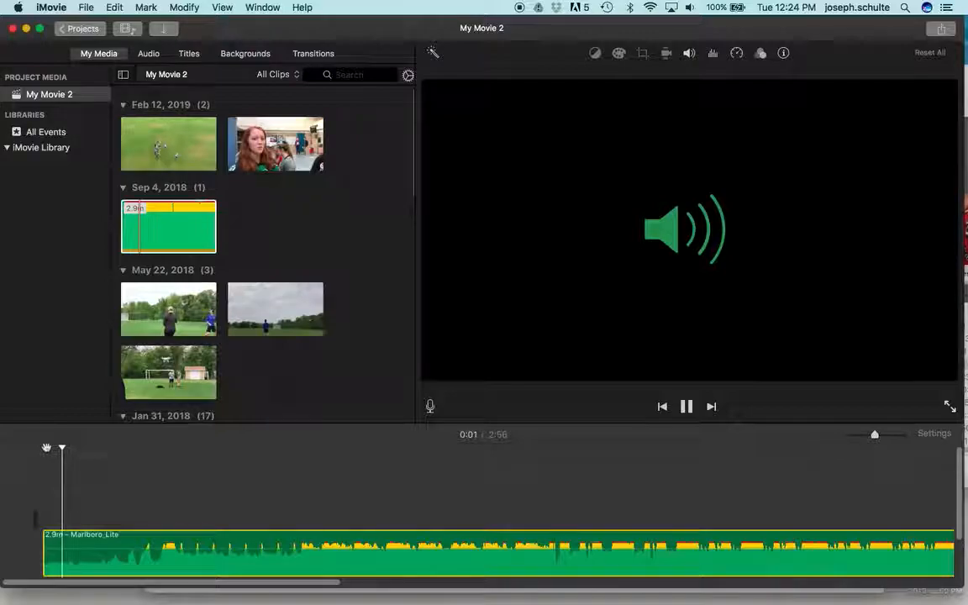
{"action": "key", "text": "XF86AudioRaiseVolume"}
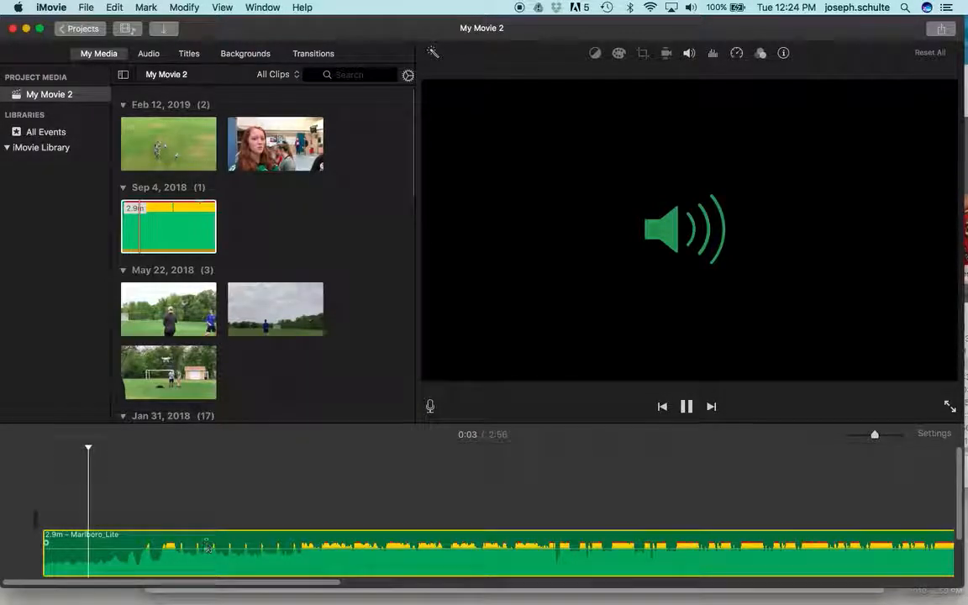
Play the Marlboro_Lite track up to about 0:22 and magnify the timeline further around its opening beats.
{"action": "key", "text": "XF86AudioRaiseVolume"}
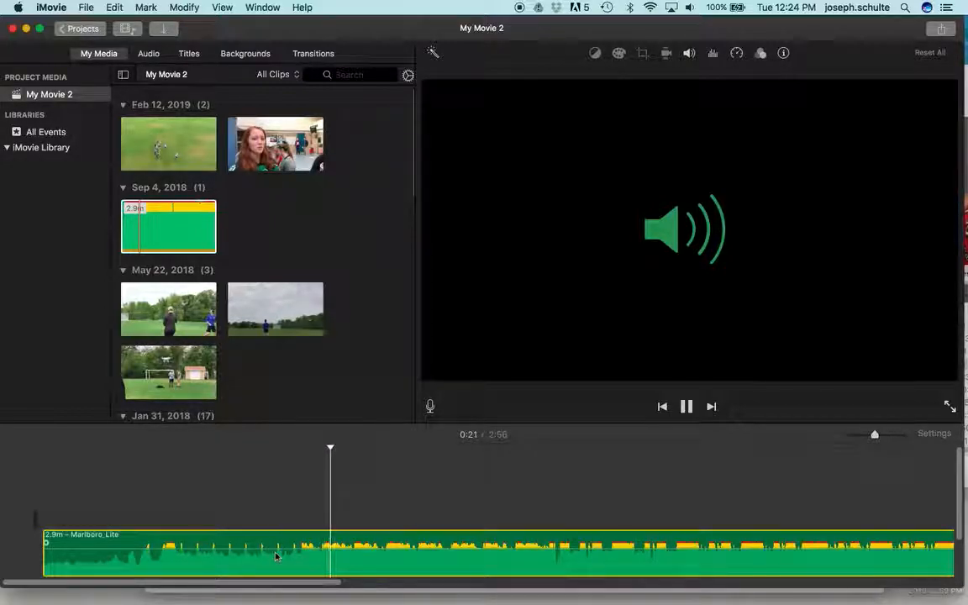
{"action": "key", "text": "space"}
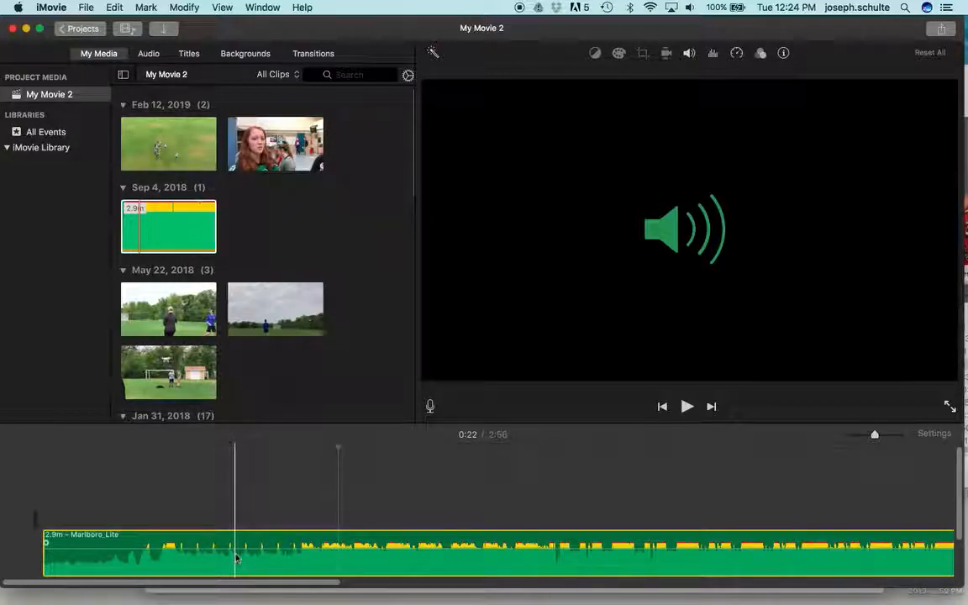
{"action": "scroll", "coordinate": [232, 556], "scroll_direction": "up", "scroll_amount": 5}
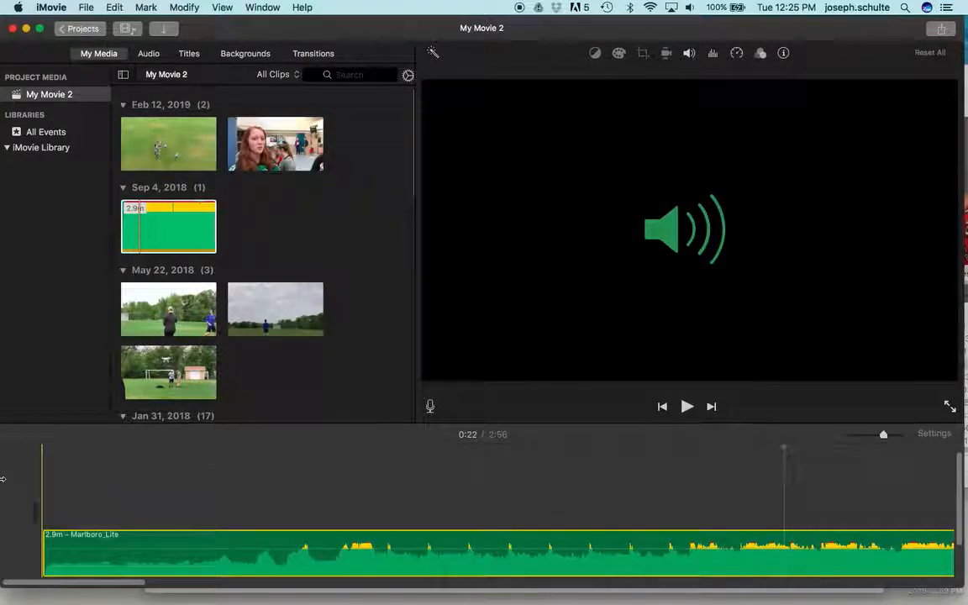
Replay the Marlboro_Lite track from 0:00 with the system volume raised and add markers on its opening beats up to about 0:19.
{"action": "key", "text": "space"}
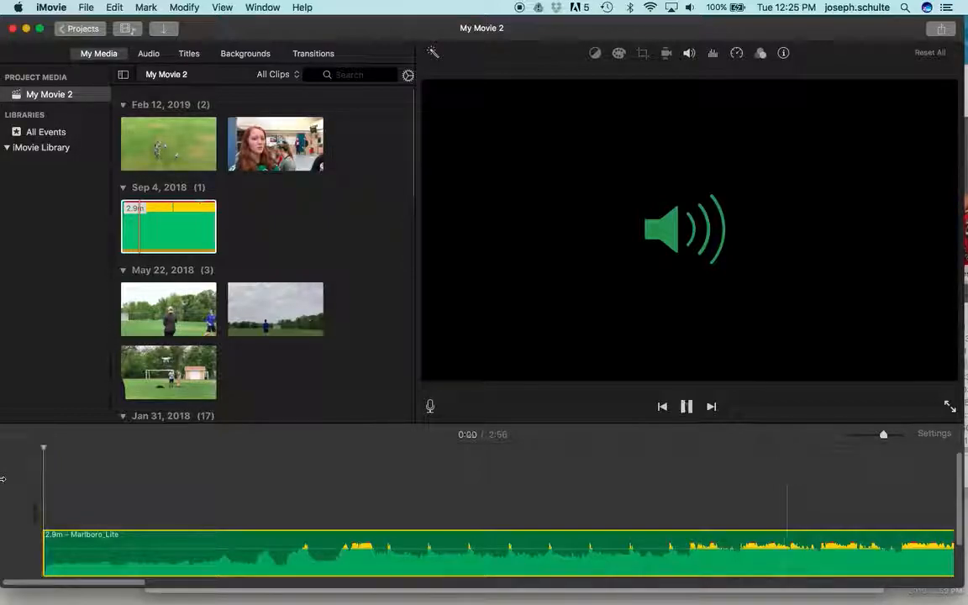
{"action": "key", "text": "XF86AudioRaiseVolume"}
{"action": "key", "text": "XF86AudioRaiseVolume"}
{"action": "key", "text": "XF86AudioRaiseVolume"}
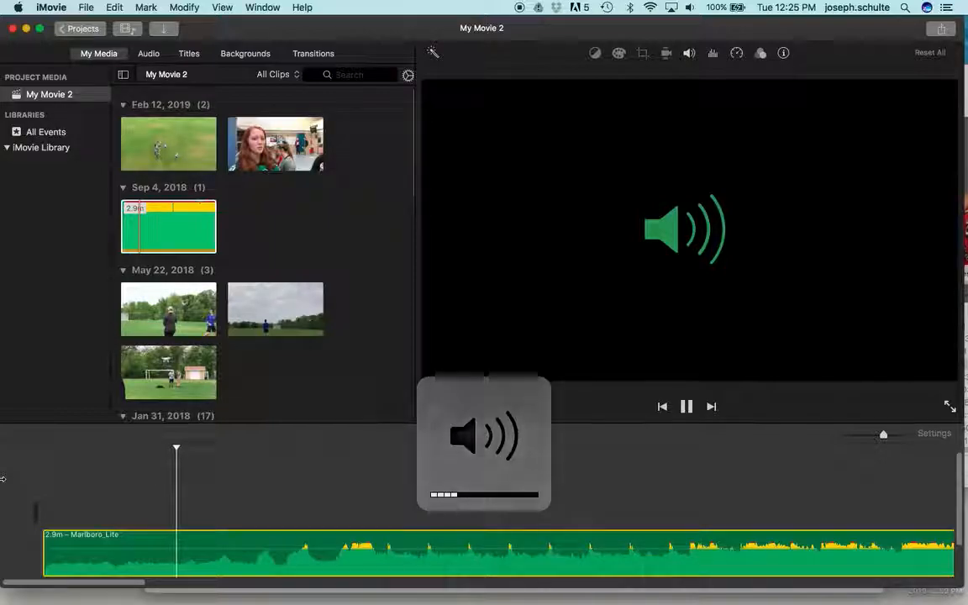
{"action": "key", "text": "XF86AudioRaiseVolume"}
{"action": "key", "text": "XF86AudioRaiseVolume"}
{"action": "key", "text": "XF86AudioRaiseVolume"}
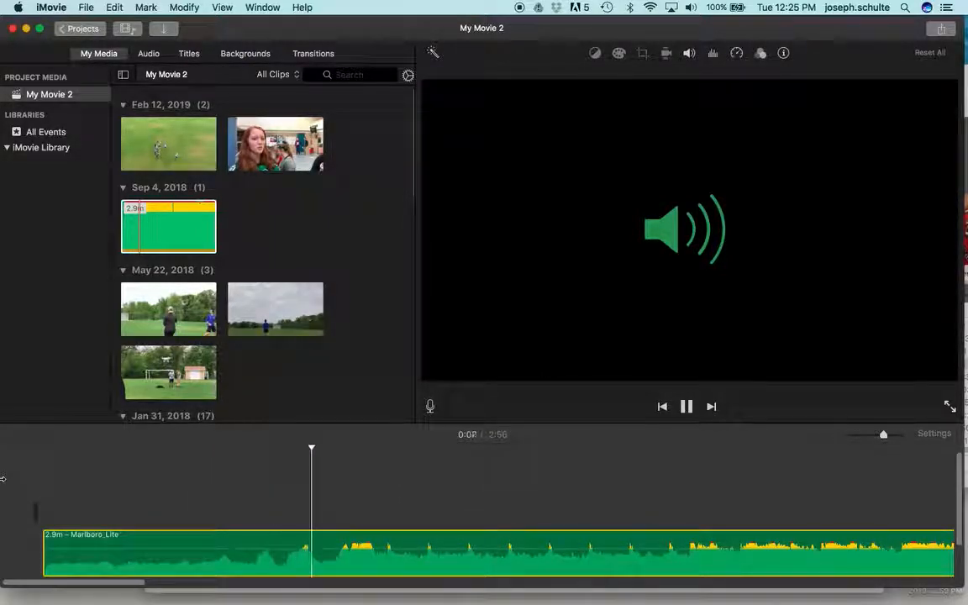
{"action": "key", "text": "m"}
{"action": "key", "text": "m"}
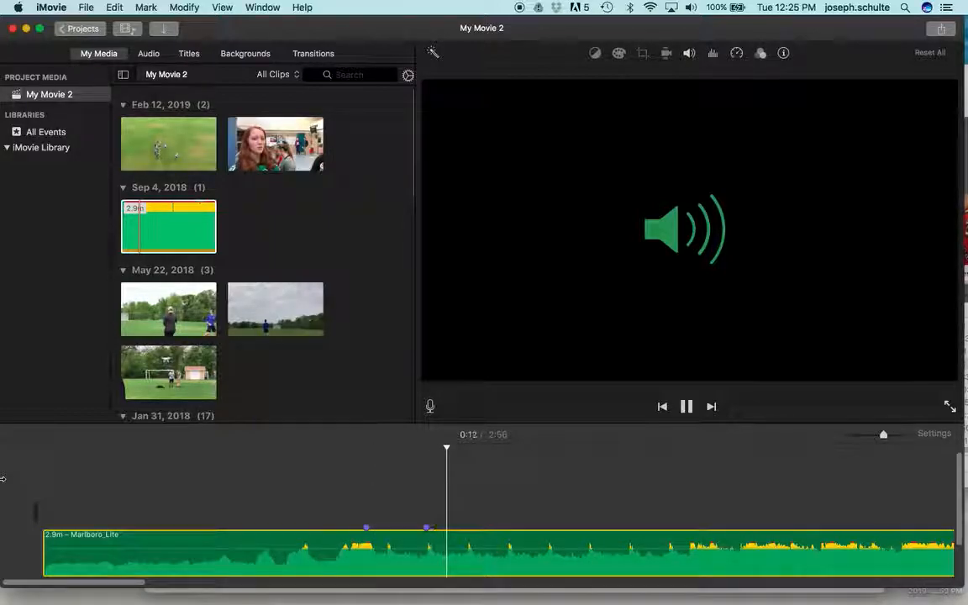
{"action": "key", "text": "m"}
{"action": "key", "text": "m"}
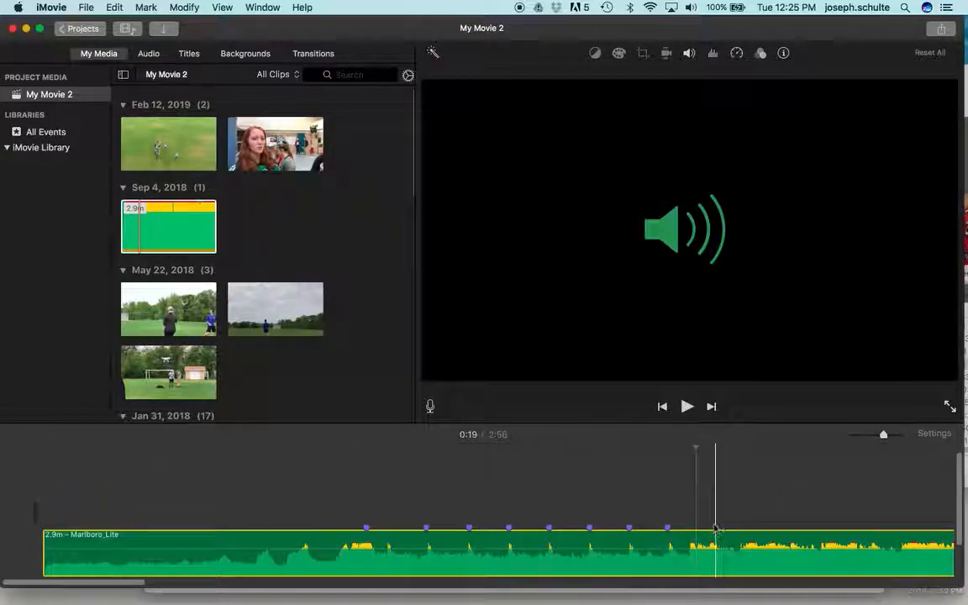
Delete the last and the second beat markers, and replay the music to mark the two beats right after the first marker.
{"action": "right_click", "coordinate": [674, 529]}
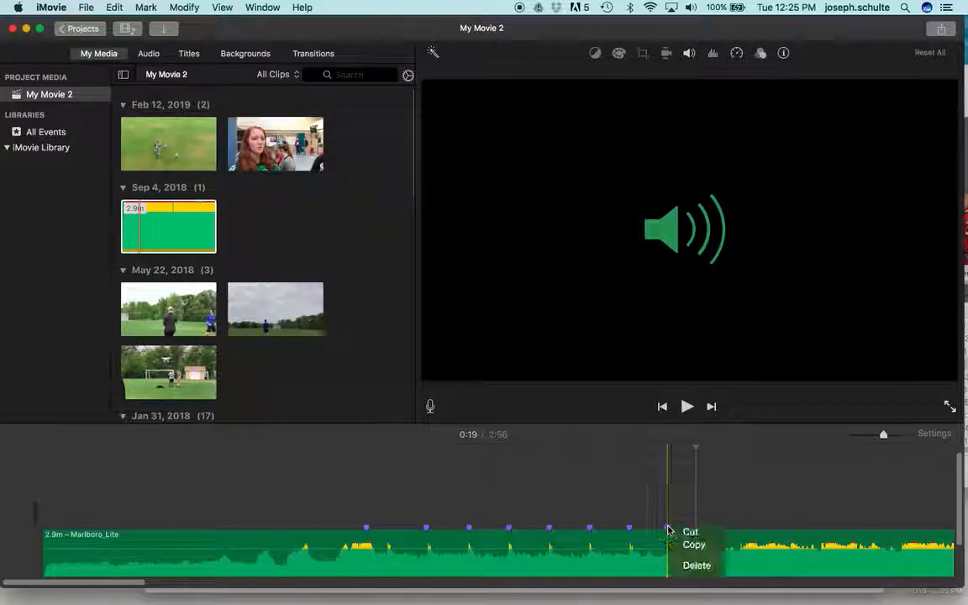
{"action": "left_click", "coordinate": [683, 567]}
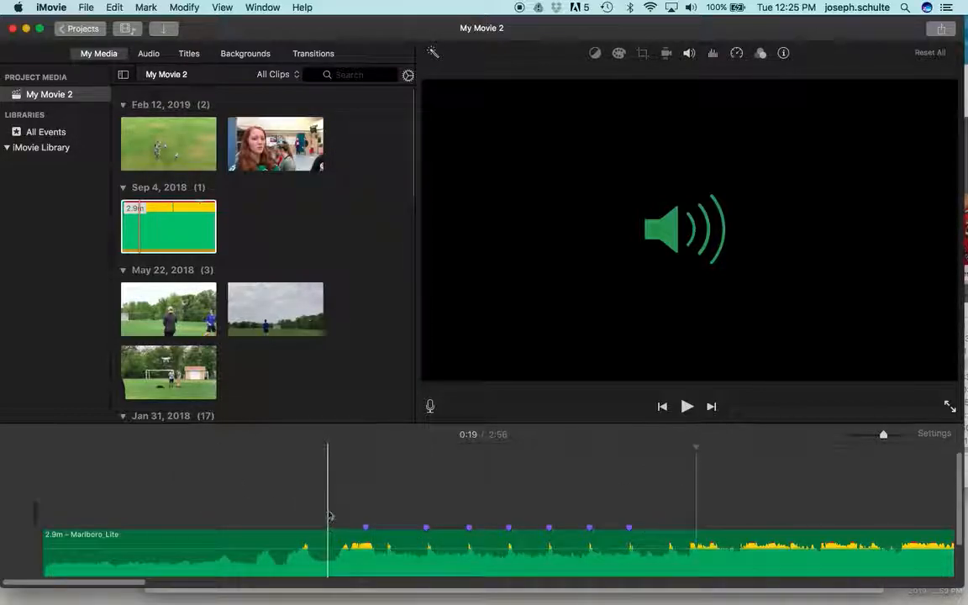
{"action": "key", "text": "space"}
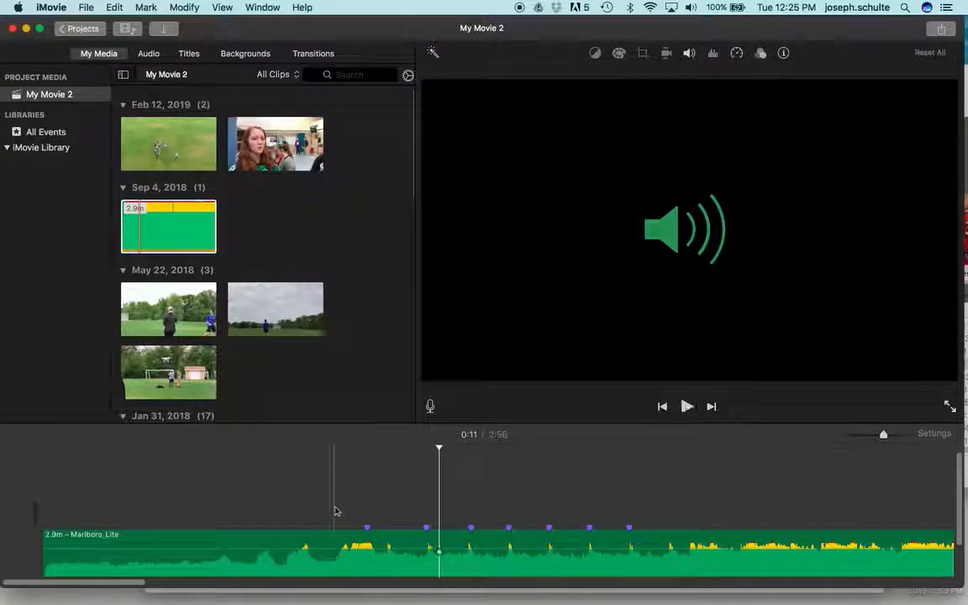
{"action": "right_click", "coordinate": [427, 531]}
{"action": "left_click", "coordinate": [434, 568]}
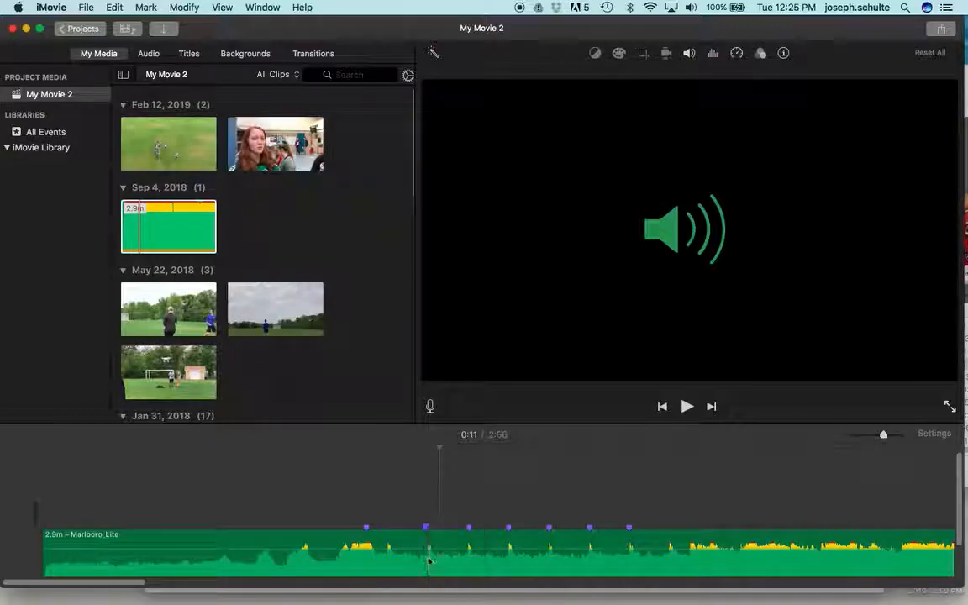
{"action": "left_click", "coordinate": [285, 483]}
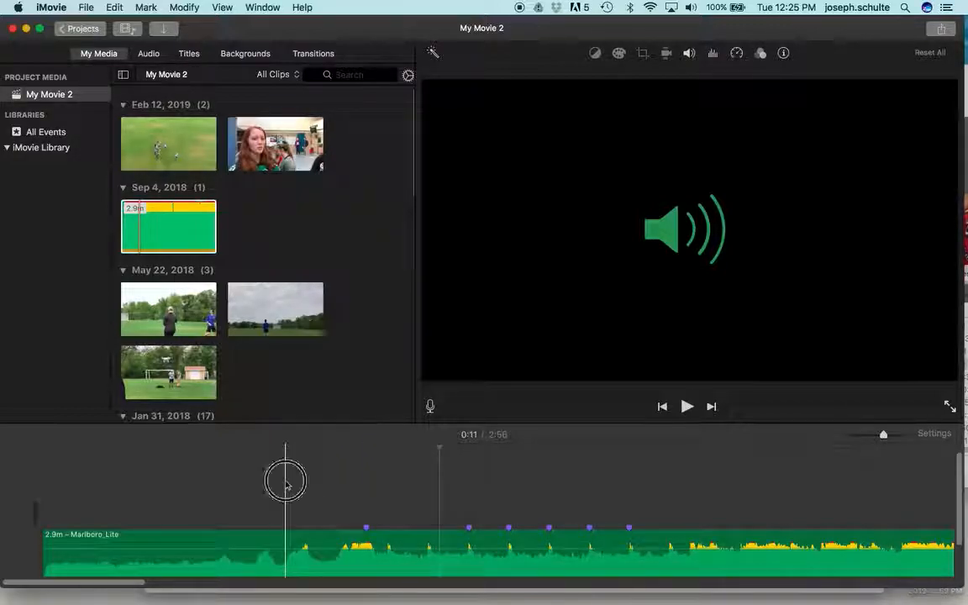
{"action": "left_click", "coordinate": [301, 542]}
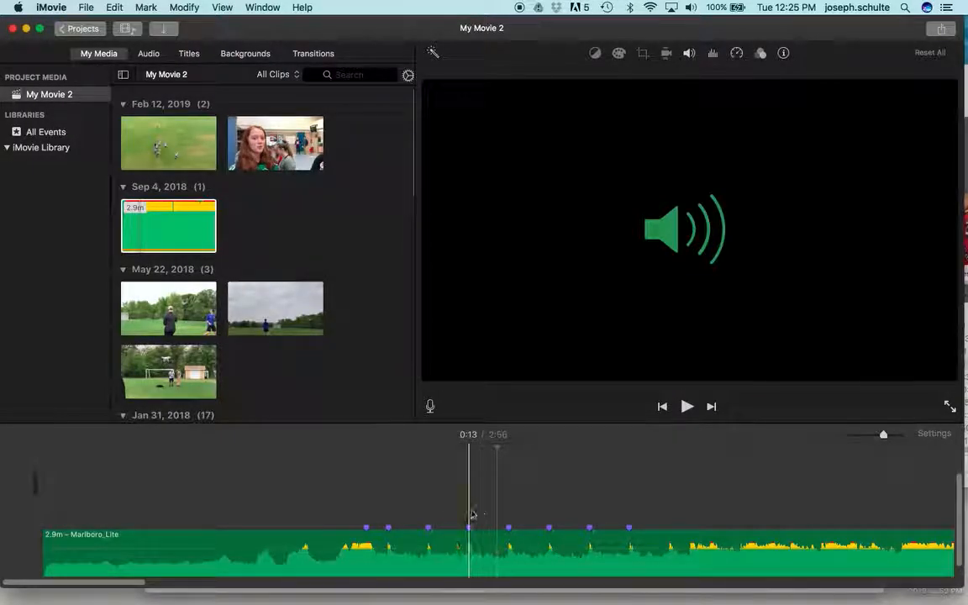
Add the whole 4.0m cafeteria clip dated Feb 12, 2019 to the timeline above the music, starting at 0:00.
{"action": "scroll", "coordinate": [304, 336], "scroll_direction": "down", "scroll_amount": 5}
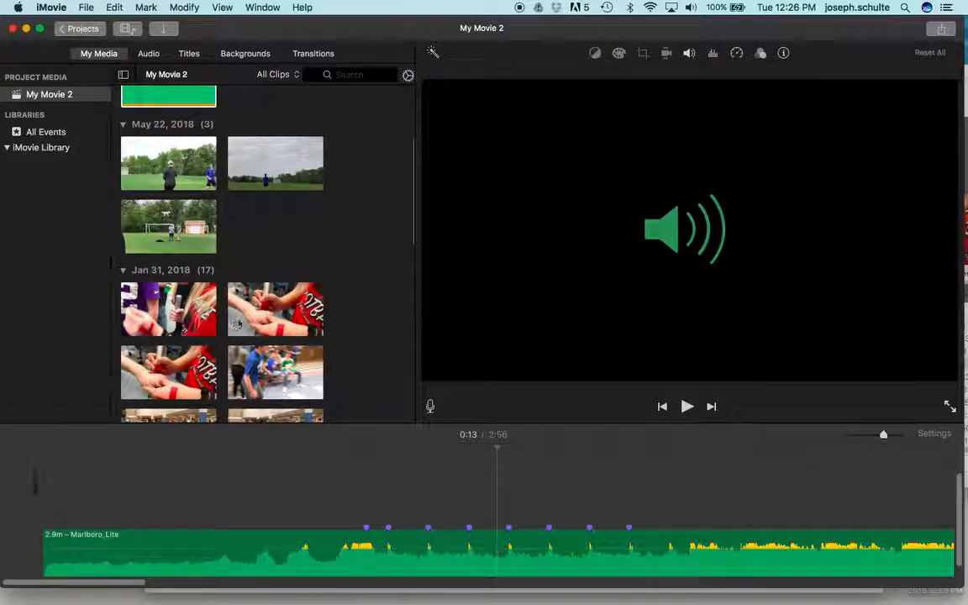
{"action": "scroll", "coordinate": [241, 324], "scroll_direction": "up", "scroll_amount": 5}
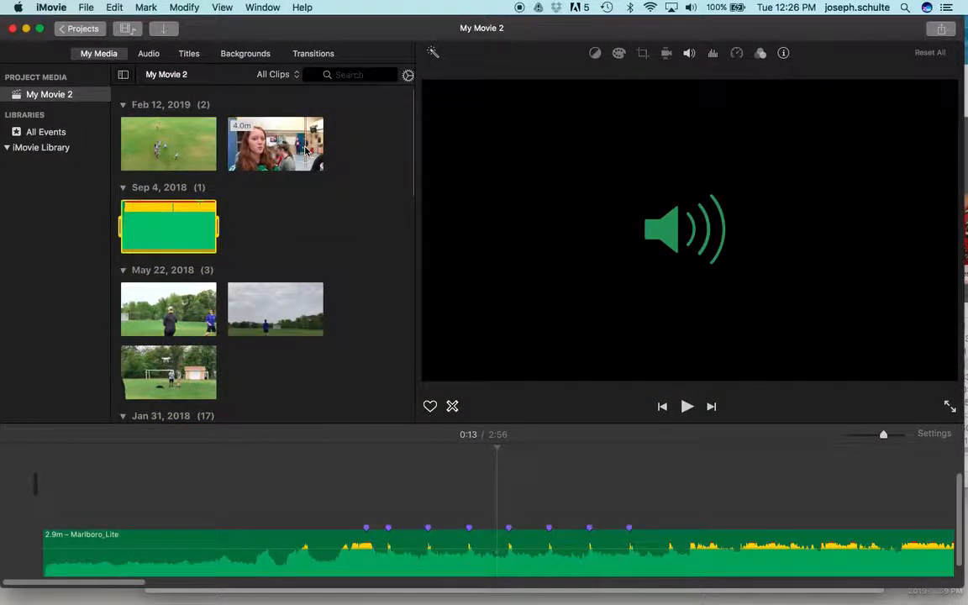
{"action": "left_click", "coordinate": [282, 150]}
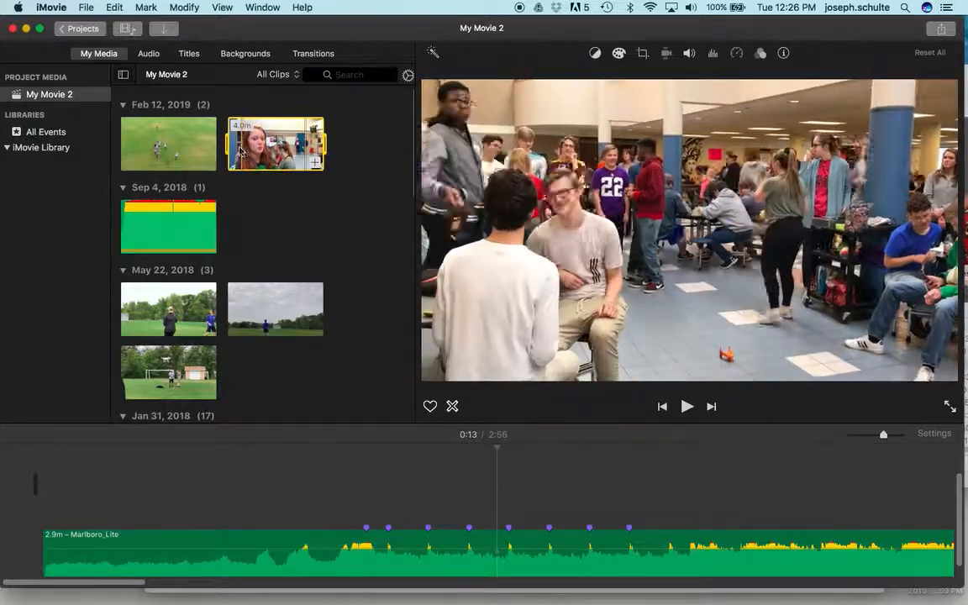
{"action": "left_click_drag", "start_coordinate": [248, 145], "coordinate": [164, 486]}
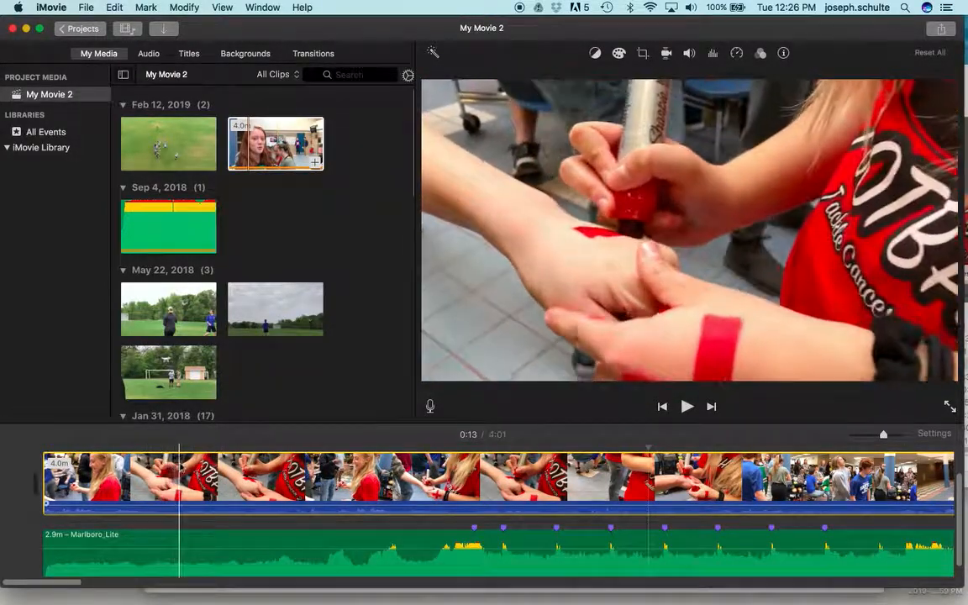
Split the cafeteria clip at about 0:02 and 0:05 and remove its opening segment.
{"action": "left_click", "coordinate": [169, 471]}
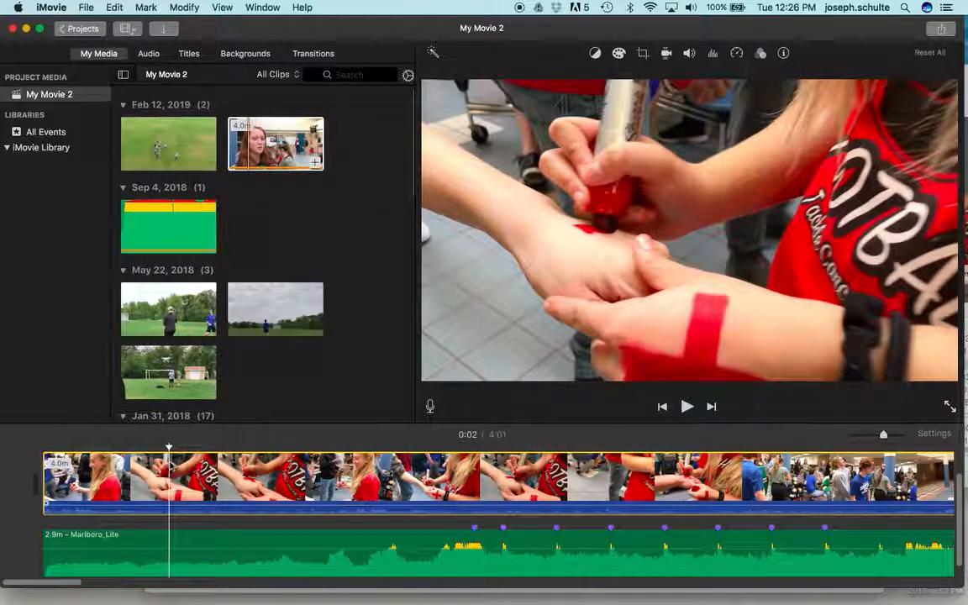
{"action": "key", "text": "super+b"}
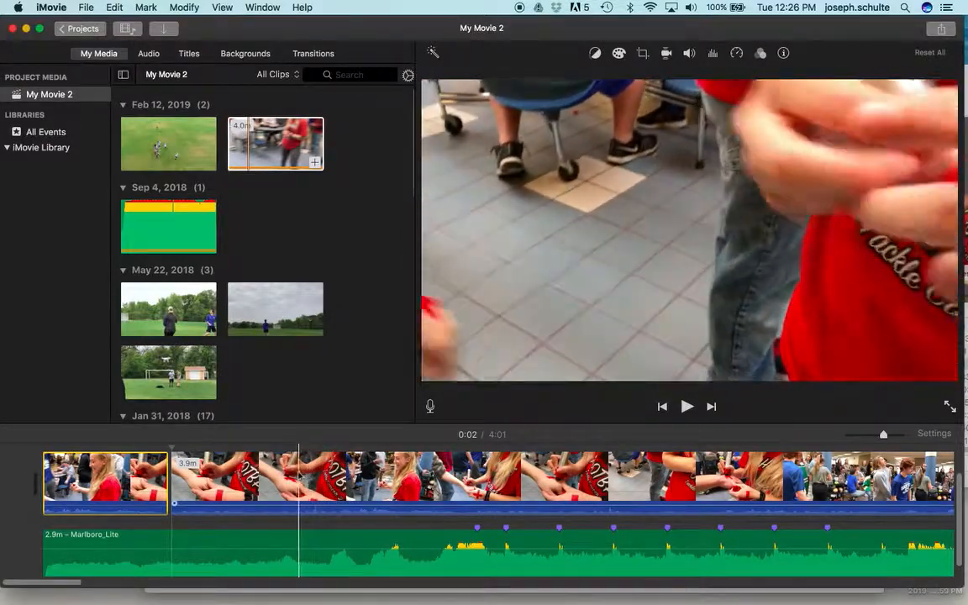
{"action": "left_click", "coordinate": [274, 478]}
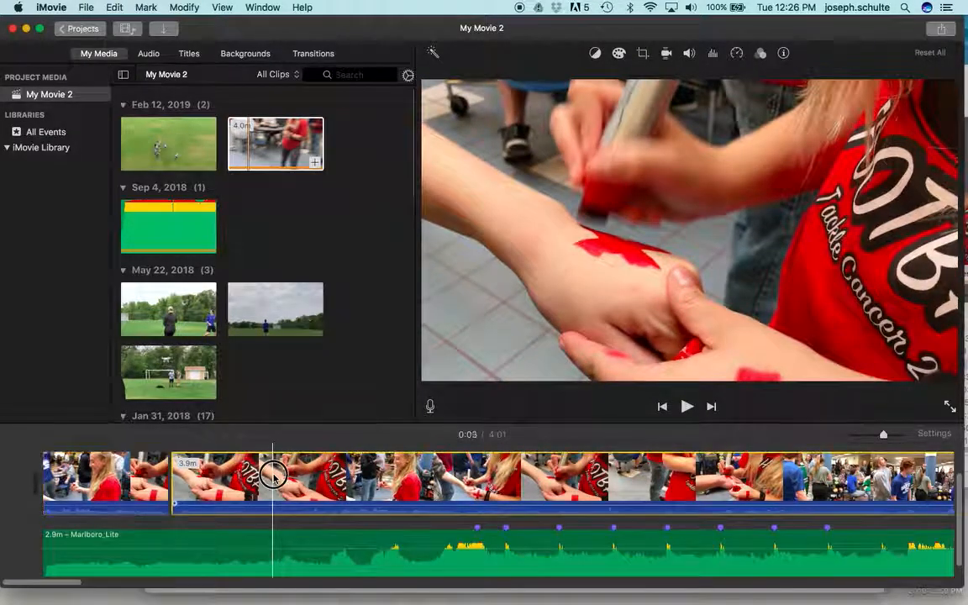
{"action": "key", "text": "super+b"}
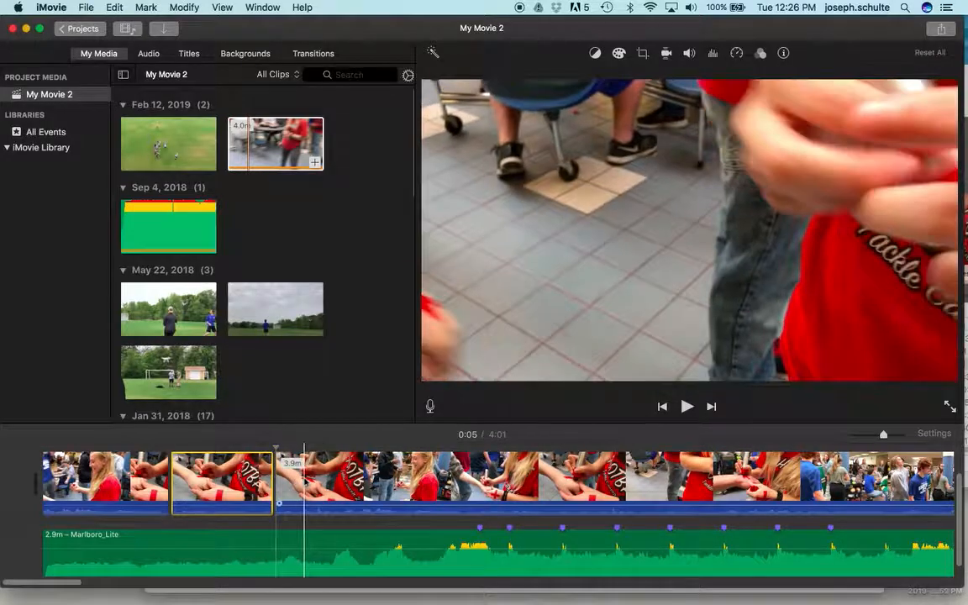
{"action": "left_click", "coordinate": [105, 479]}
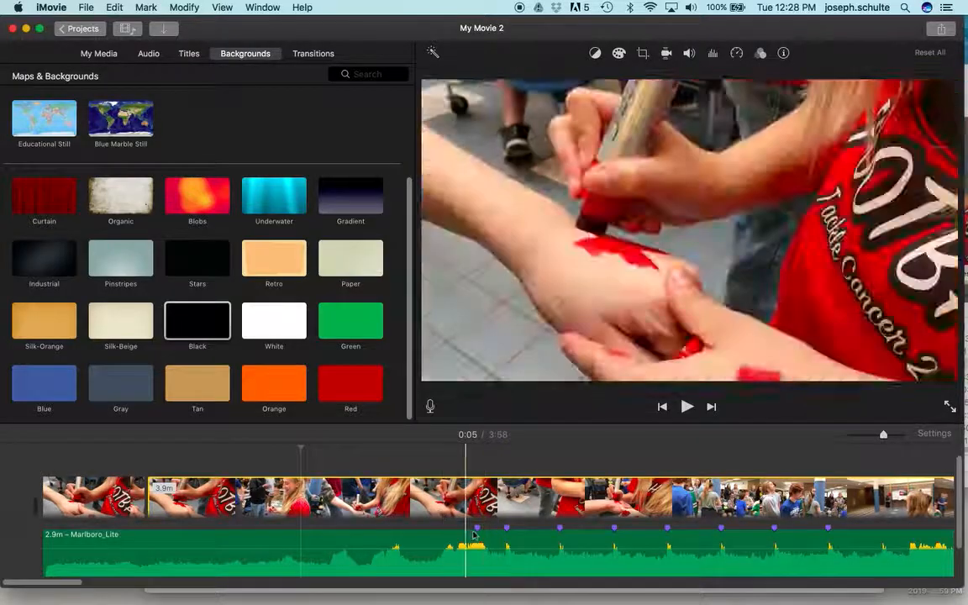
Enlarge the timeline area, insert the Black background between the two clip segments and extend it to 26.9 s.
{"action": "left_click_drag", "start_coordinate": [481, 426], "coordinate": [475, 305]}
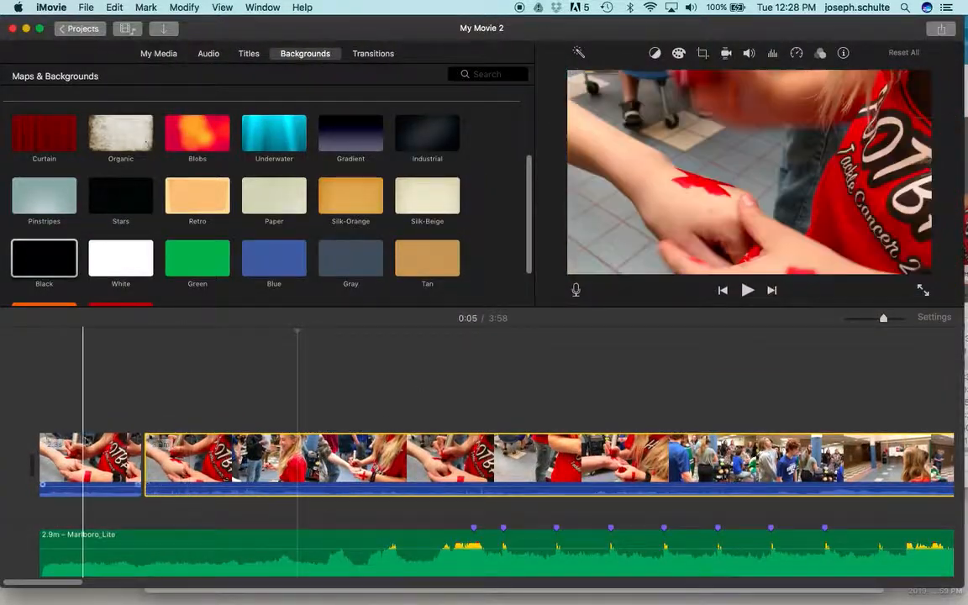
{"action": "left_click_drag", "start_coordinate": [228, 463], "coordinate": [576, 533]}
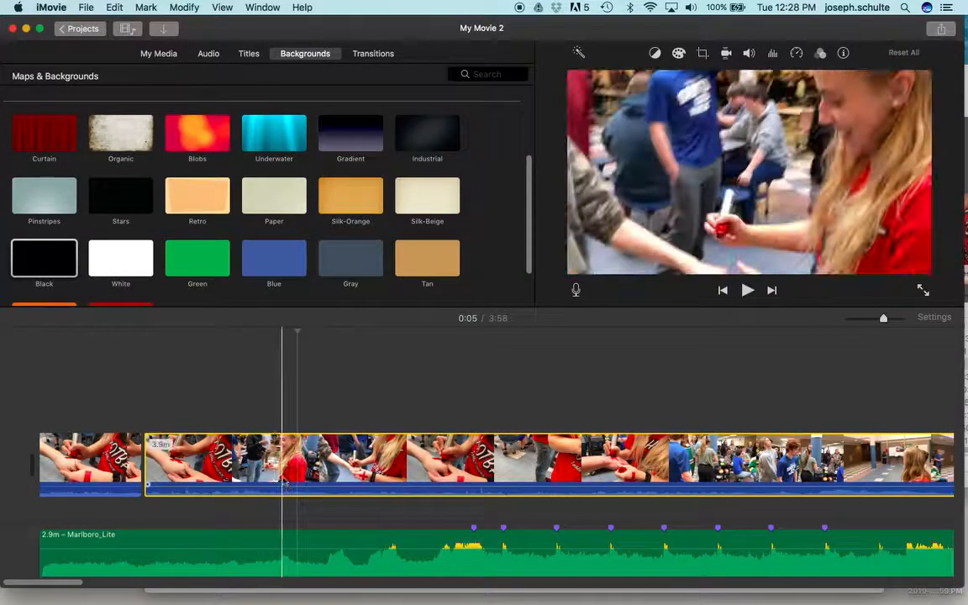
{"action": "left_click", "coordinate": [56, 264]}
{"action": "left_click_drag", "start_coordinate": [56, 265], "coordinate": [152, 490]}
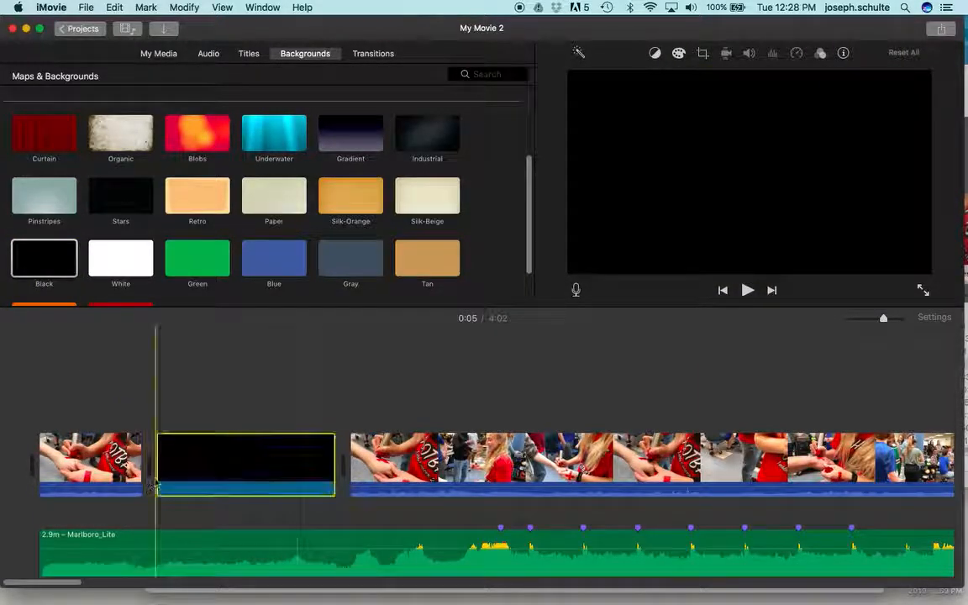
{"action": "left_click_drag", "start_coordinate": [329, 458], "coordinate": [963, 385]}
{"action": "scroll", "coordinate": [311, 479], "scroll_direction": "left", "scroll_amount": 8}
{"action": "scroll", "coordinate": [303, 477], "scroll_direction": "left", "scroll_amount": 4}
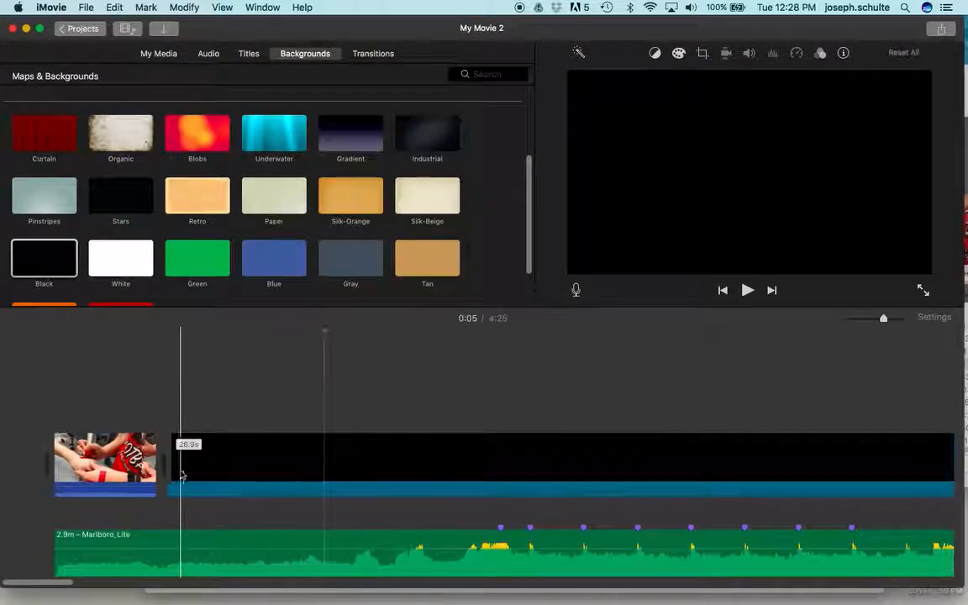
Place the short hand-painting segment above the black background, starting at the first beat marker, and play it back.
{"action": "left_click_drag", "start_coordinate": [80, 462], "coordinate": [524, 407]}
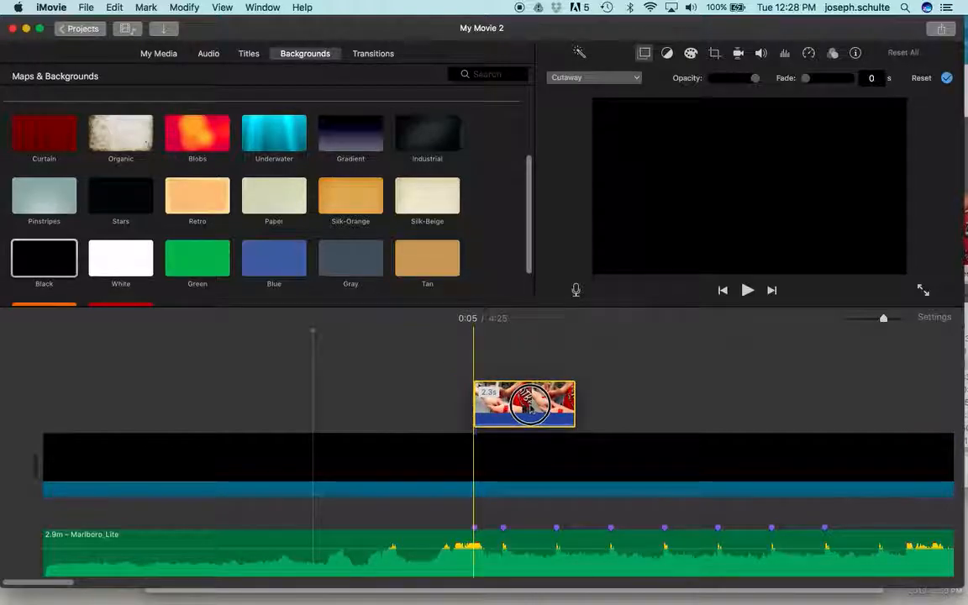
{"action": "left_click", "coordinate": [413, 395]}
{"action": "key", "text": "space"}
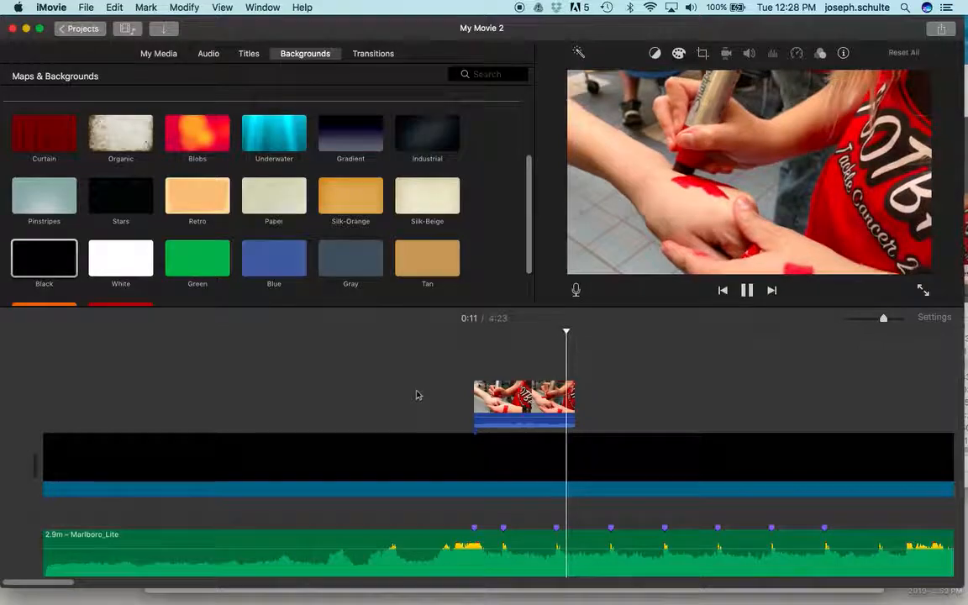
{"action": "key", "text": "space"}
Trim the end of the short overlay clip to the third beat marker, making it 1.9 s long, and preview the cut.
{"action": "left_click_drag", "start_coordinate": [571, 396], "coordinate": [559, 404]}
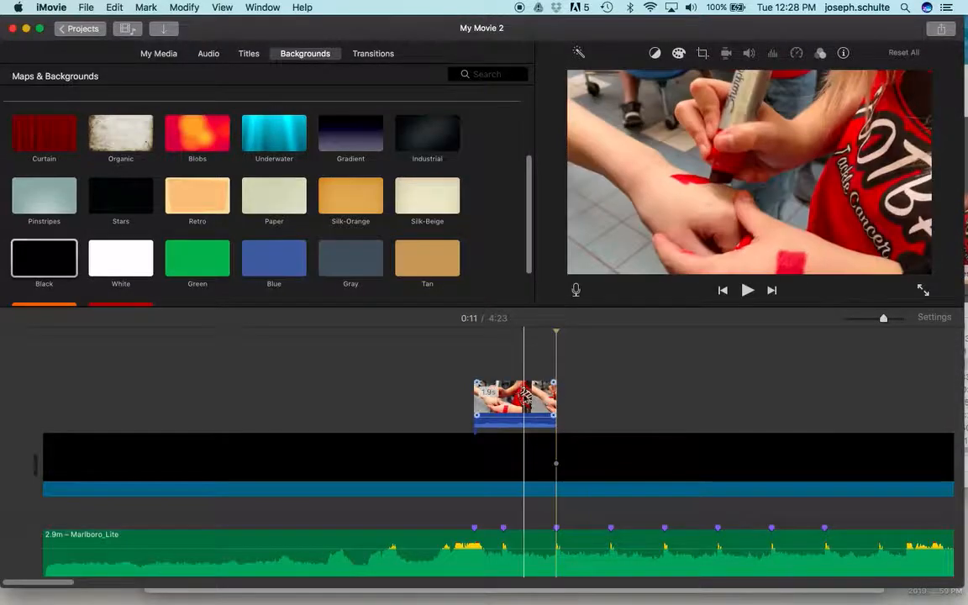
{"action": "left_click", "coordinate": [446, 405]}
{"action": "key", "text": "space"}
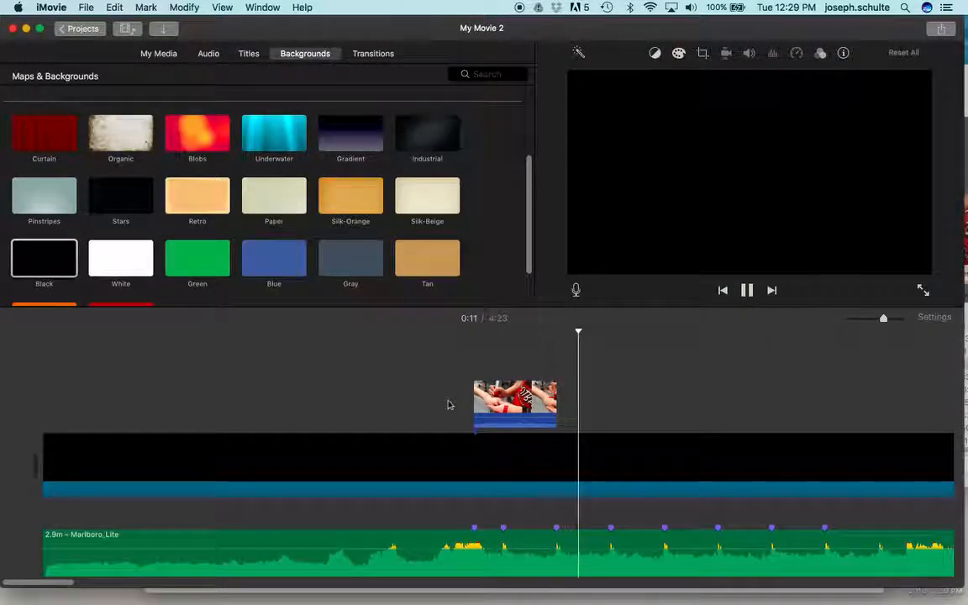
{"action": "key", "text": "space"}
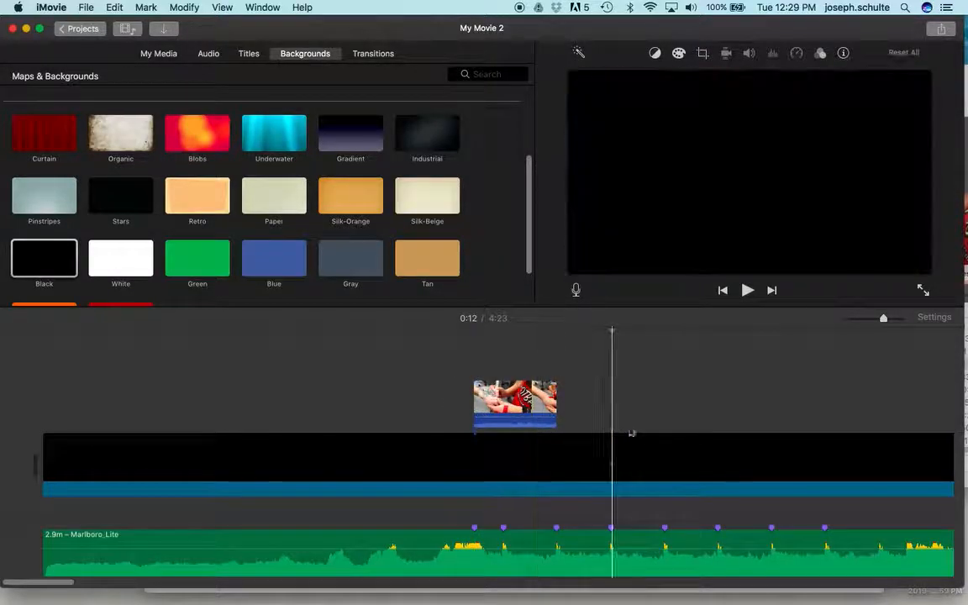
Split the hand-painting clip at about 0:39 and again about two seconds further on to isolate the blue-shirt kicking segment.
{"action": "scroll", "coordinate": [641, 426], "scroll_direction": "right", "scroll_amount": 10}
{"action": "scroll", "coordinate": [640, 427], "scroll_direction": "right", "scroll_amount": 5}
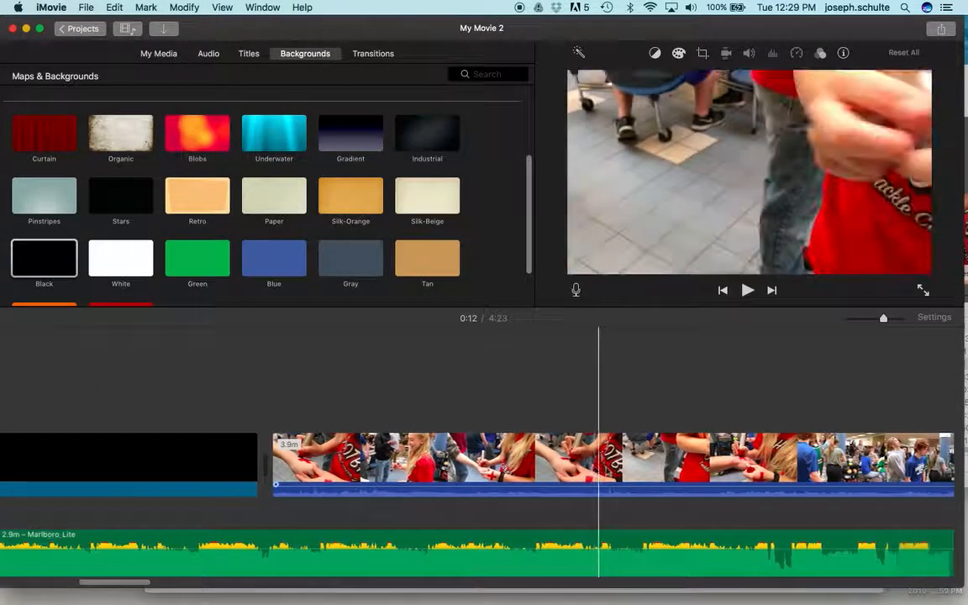
{"action": "scroll", "coordinate": [639, 427], "scroll_direction": "right", "scroll_amount": 10}
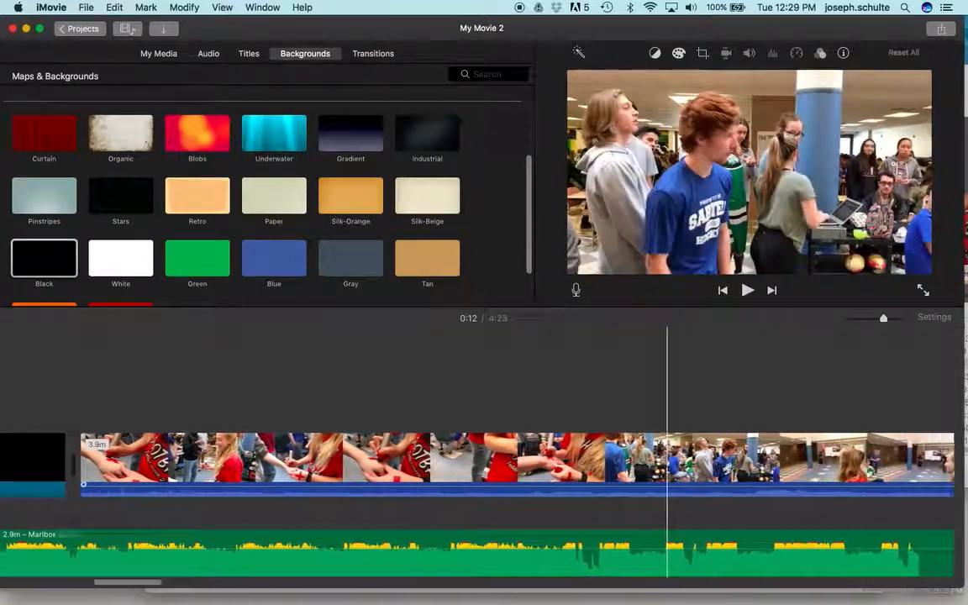
{"action": "scroll", "coordinate": [599, 496], "scroll_direction": "left", "scroll_amount": 1}
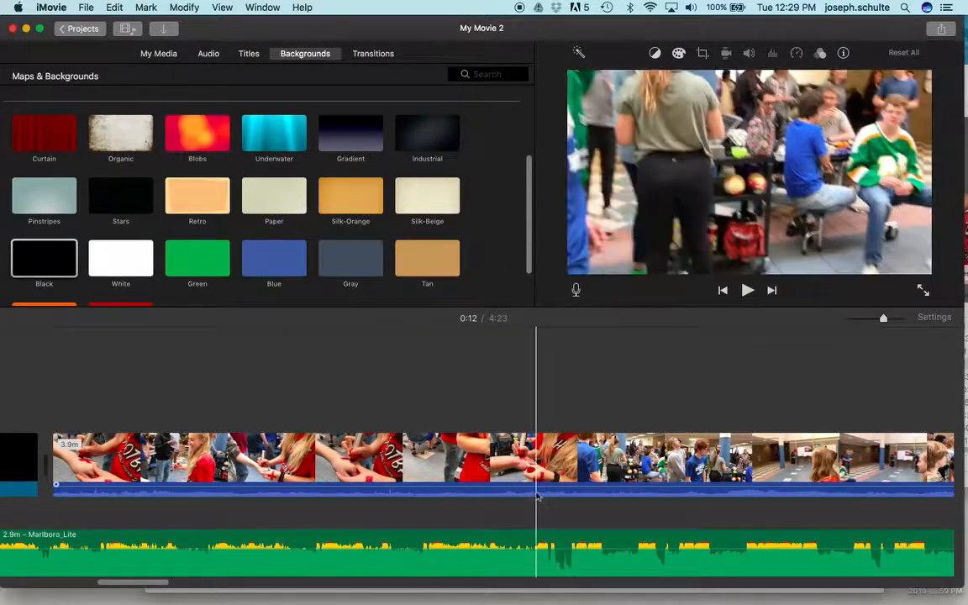
{"action": "left_click", "coordinate": [627, 485]}
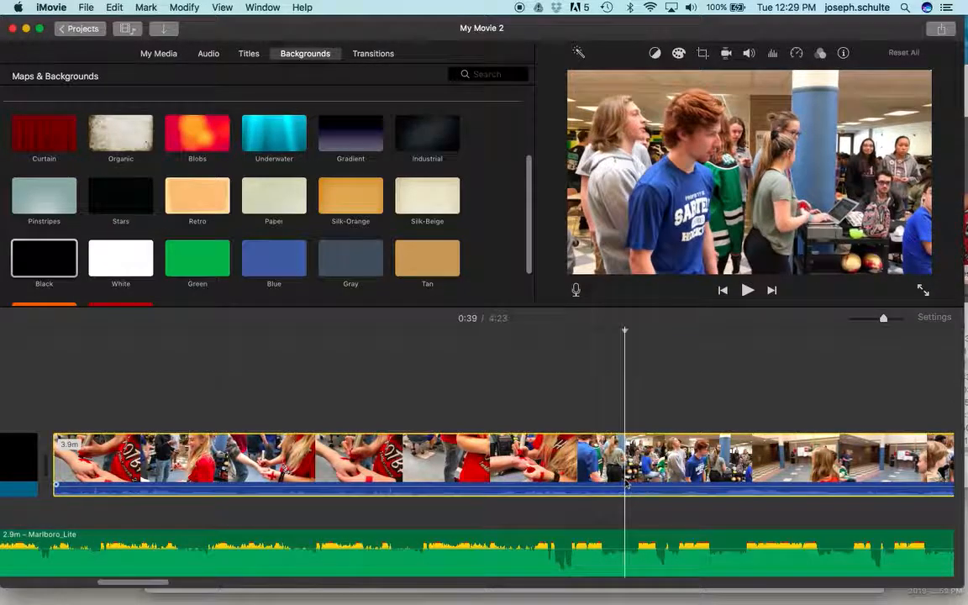
{"action": "key", "text": "super+b"}
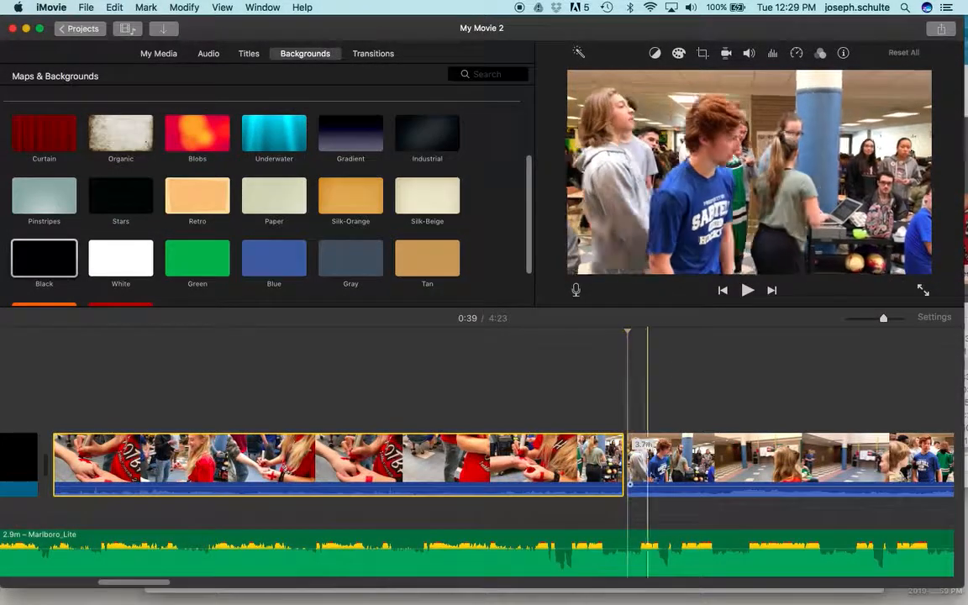
{"action": "left_click", "coordinate": [709, 465]}
{"action": "key", "text": "super+b"}
Place the blue-shirt kicking segment above the black background, starting at the fourth beat marker, and play it back.
{"action": "left_click_drag", "start_coordinate": [681, 465], "coordinate": [23, 396]}
{"action": "scroll", "coordinate": [302, 470], "scroll_direction": "left", "scroll_amount": 5}
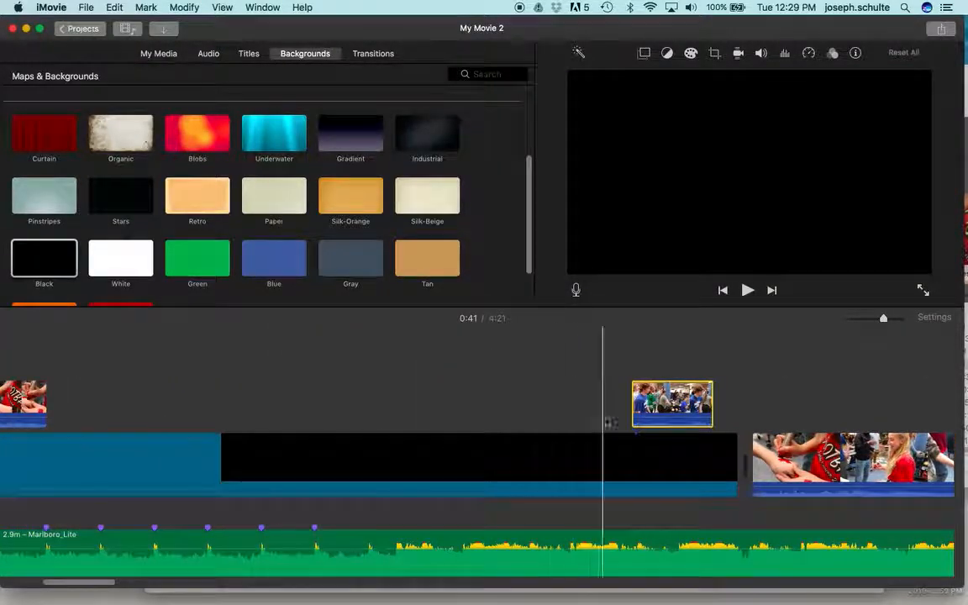
{"action": "left_click_drag", "start_coordinate": [640, 414], "coordinate": [180, 403]}
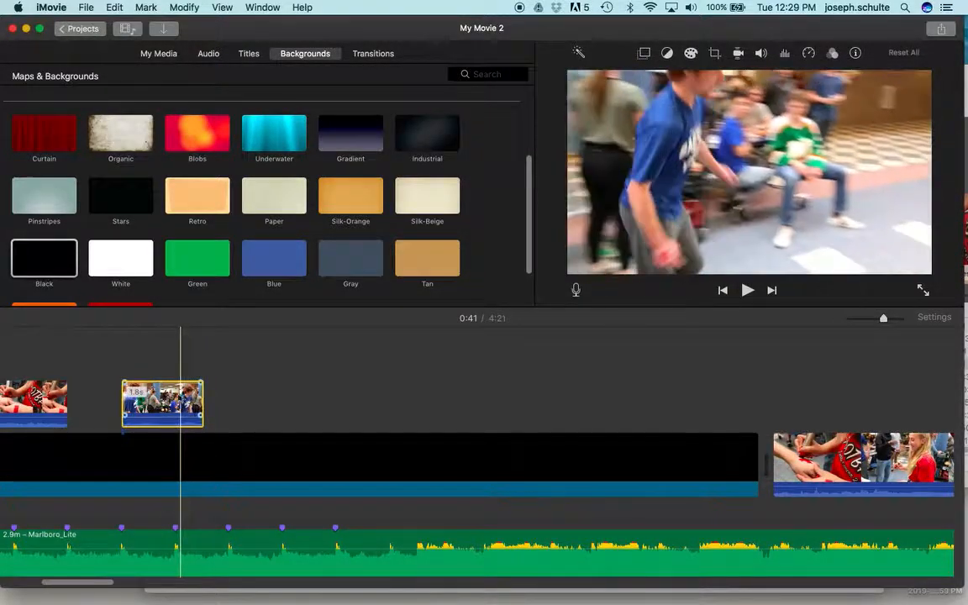
{"action": "left_click", "coordinate": [103, 373]}
{"action": "key", "text": "space"}
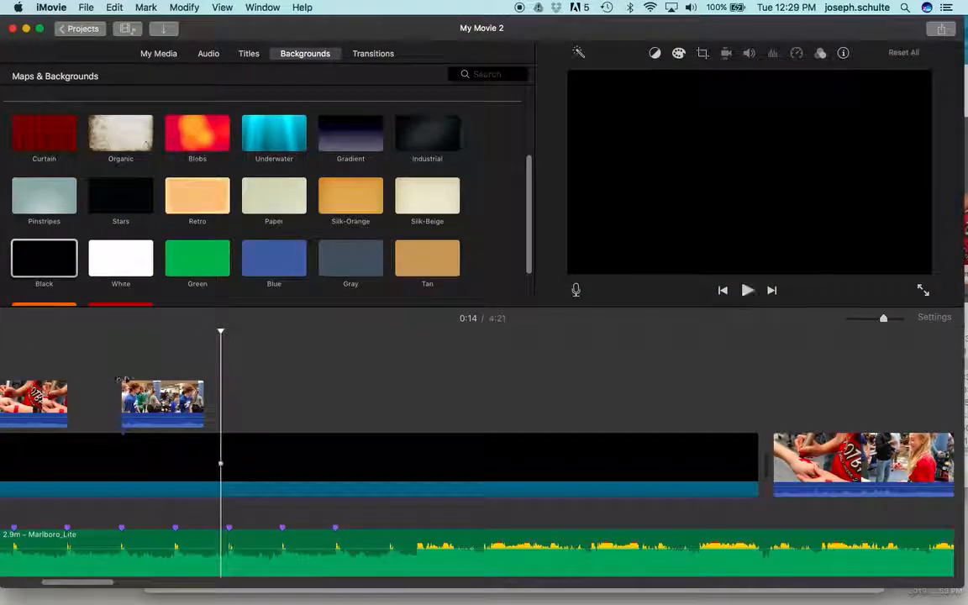
Trim the end of the blue-shirt overlay clip to a length of 1.7 s and preview it.
{"action": "mouse_move", "coordinate": [216, 399]}
{"action": "left_mouse_down"}
{"action": "mouse_move", "coordinate": [224, 396]}
{"action": "mouse_move", "coordinate": [197, 401]}
{"action": "left_mouse_up"}
{"action": "left_click", "coordinate": [121, 377]}
{"action": "key", "text": "space"}
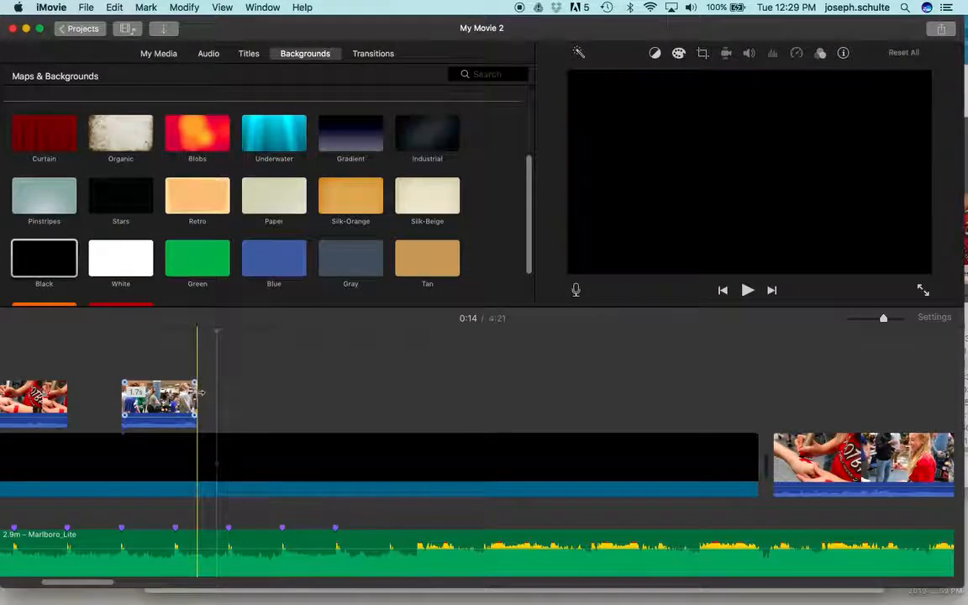
Extend the end of the blue-shirt overlay clip to the sixth beat marker, making it 2.4 s long, and preview it.
{"action": "left_click_drag", "start_coordinate": [221, 394], "coordinate": [227, 392]}
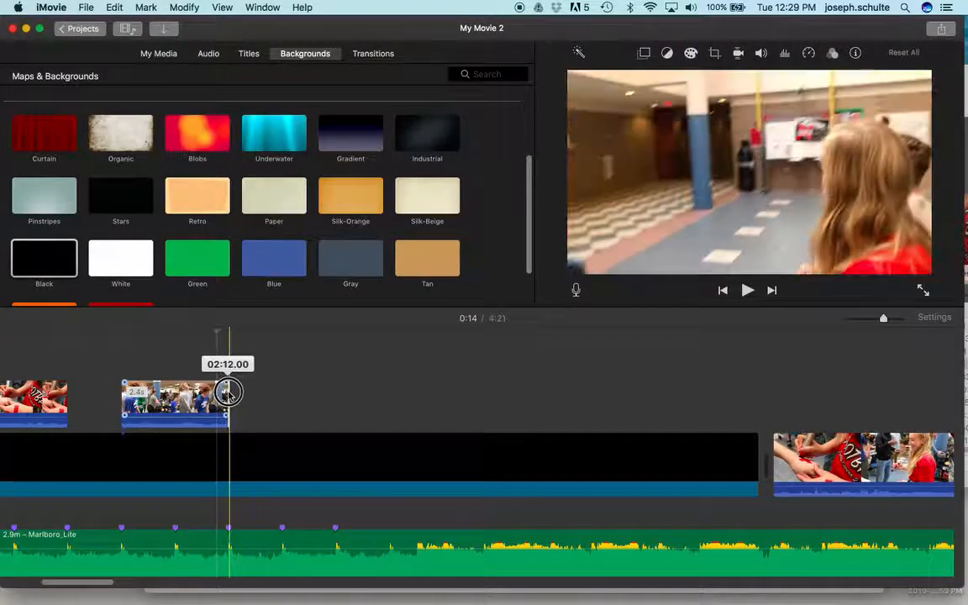
{"action": "left_click", "coordinate": [80, 348]}
{"action": "key", "text": "space"}
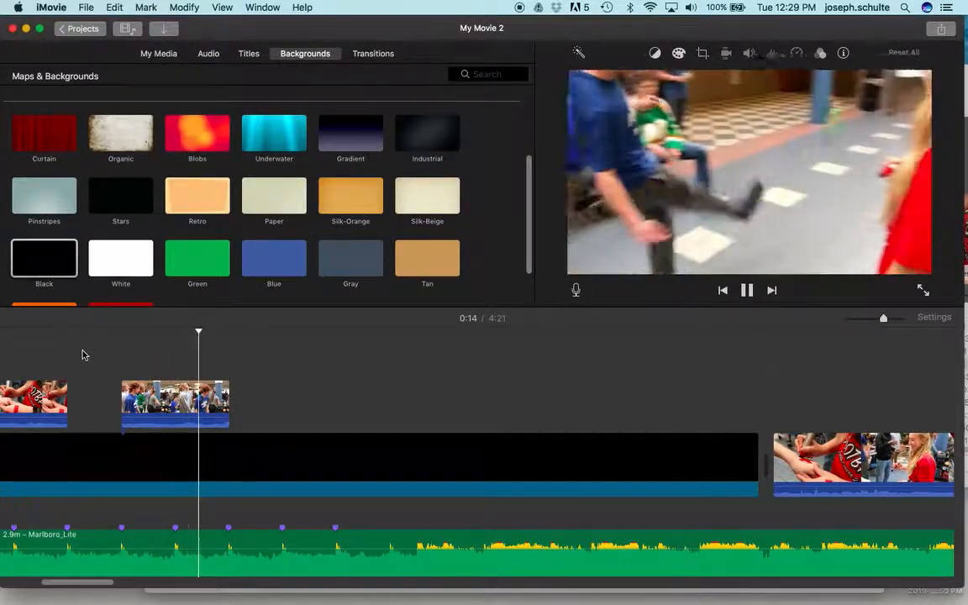
{"action": "key", "text": "space"}
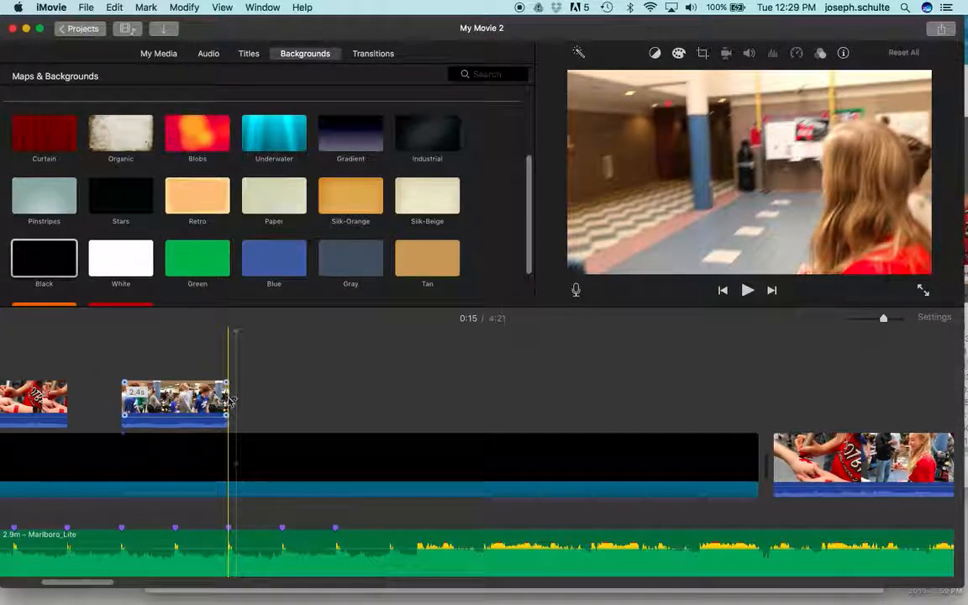
Shorten the blue-shirt overlay clip, preview it, and trim its end to the fifth beat marker, making it 1.2 s long.
{"action": "left_click_drag", "start_coordinate": [228, 397], "coordinate": [219, 401]}
{"action": "left_click", "coordinate": [135, 361]}
{"action": "key", "text": "space"}
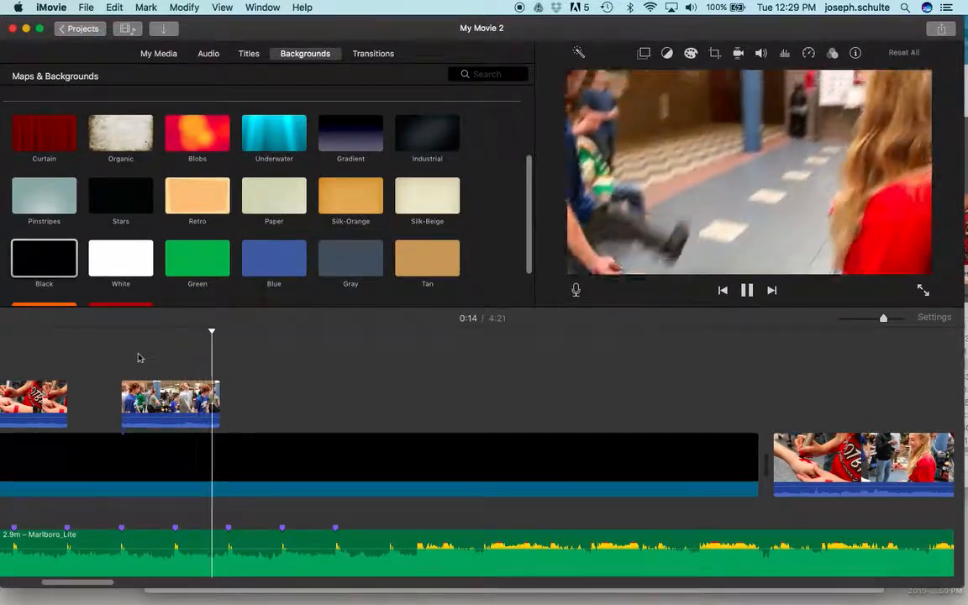
{"action": "left_click", "coordinate": [228, 401]}
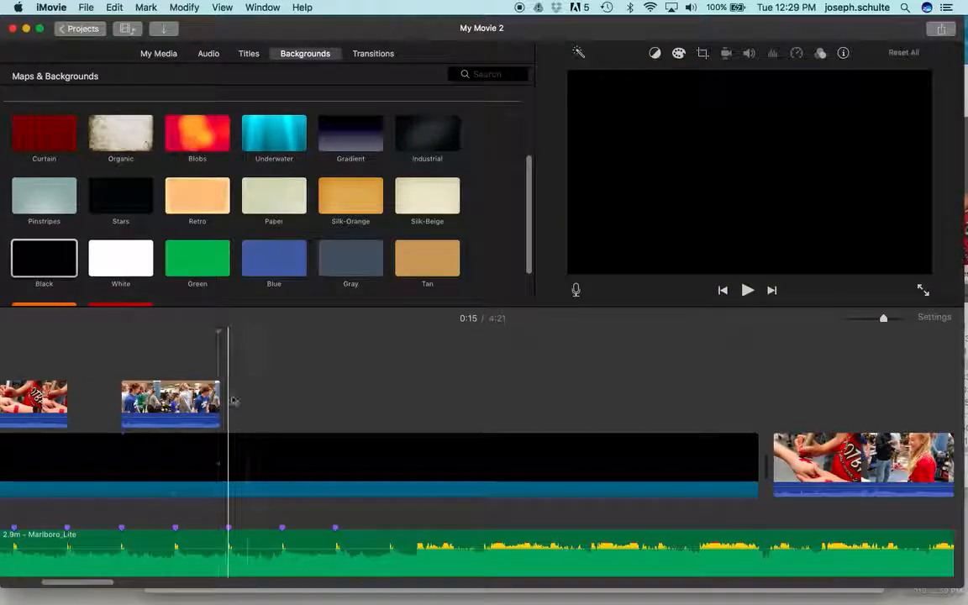
{"action": "left_click_drag", "start_coordinate": [223, 392], "coordinate": [175, 400]}
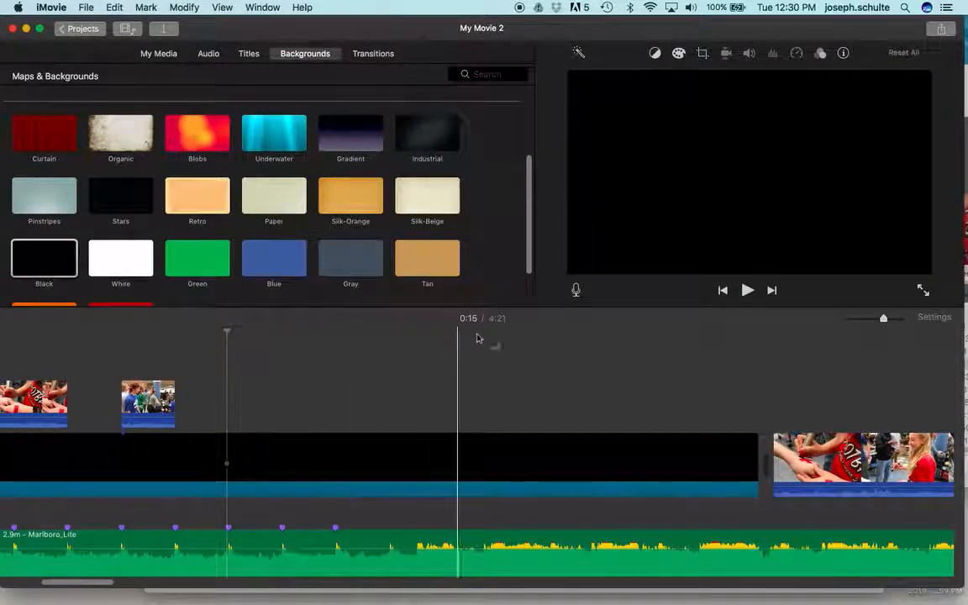
Cut a short kicking segment from the seated-crowd clip at about 1:02 and place it above the black background at the sixth beat marker.
{"action": "scroll", "coordinate": [746, 429], "scroll_direction": "right", "scroll_amount": 5}
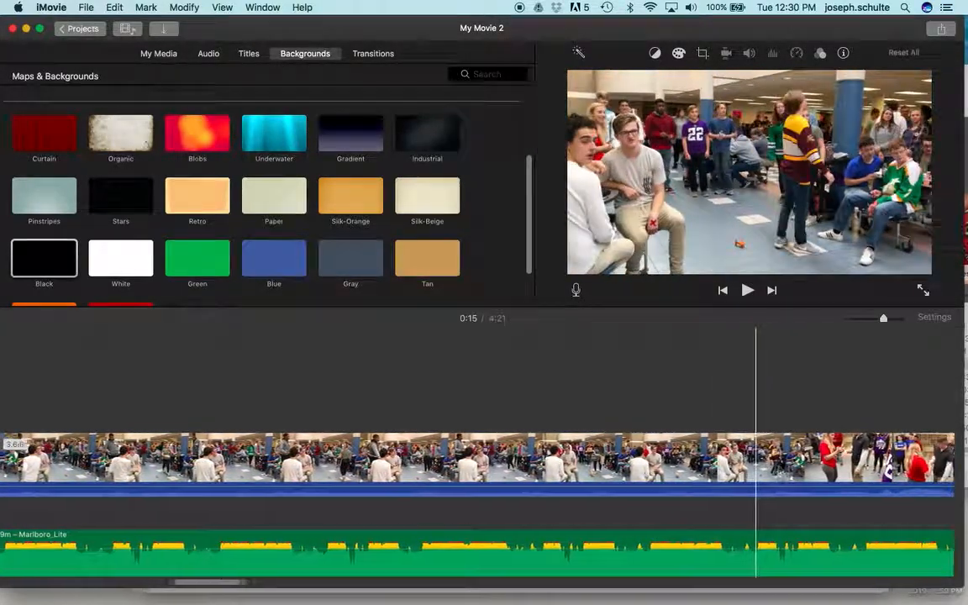
{"action": "scroll", "coordinate": [753, 470], "scroll_direction": "right", "scroll_amount": 1}
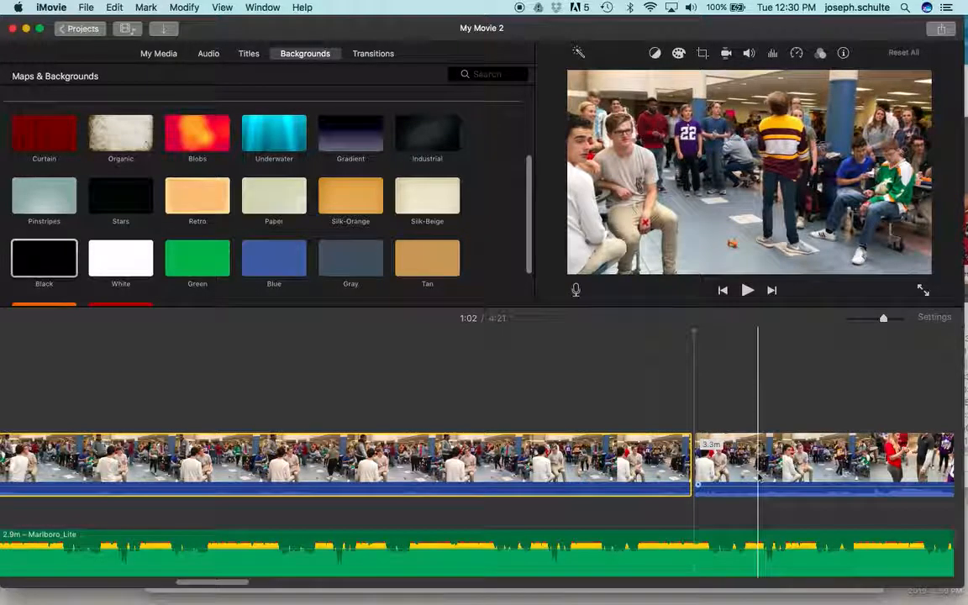
{"action": "left_click_drag", "start_coordinate": [736, 462], "coordinate": [380, 435]}
{"action": "left_click_drag", "start_coordinate": [733, 427], "coordinate": [223, 387]}
{"action": "scroll", "coordinate": [260, 364], "scroll_direction": "left", "scroll_amount": 10}
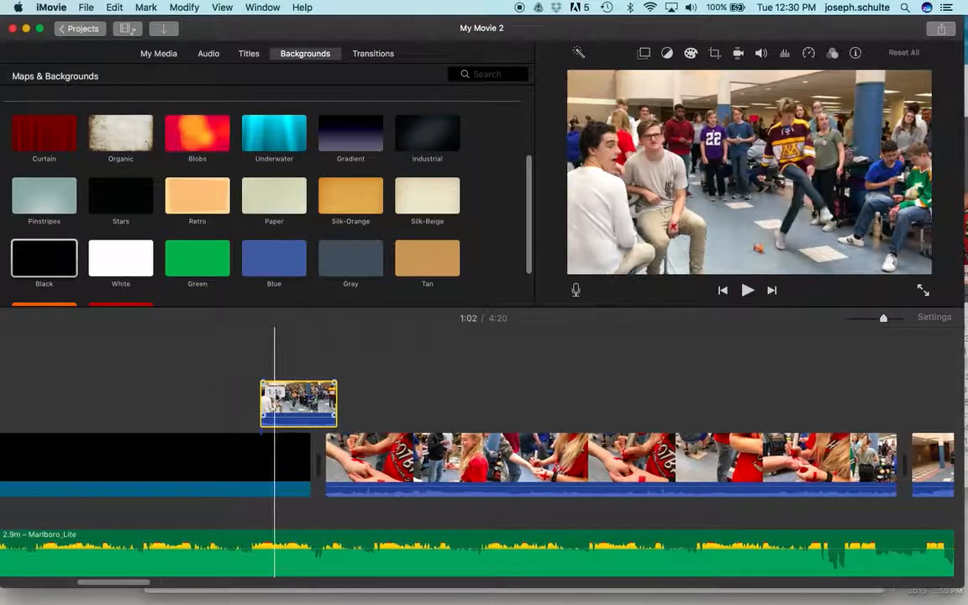
Trim the end of the third overlay clip to the seventh beat marker, making it 1.2 s long, and play back the sequence.
{"action": "left_click_drag", "start_coordinate": [700, 417], "coordinate": [573, 388]}
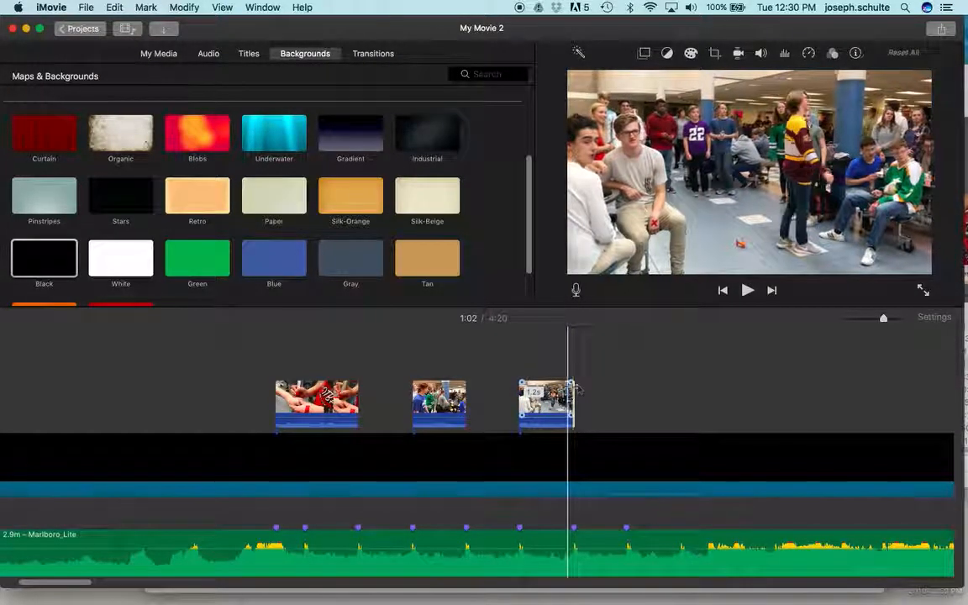
{"action": "key", "text": "space"}
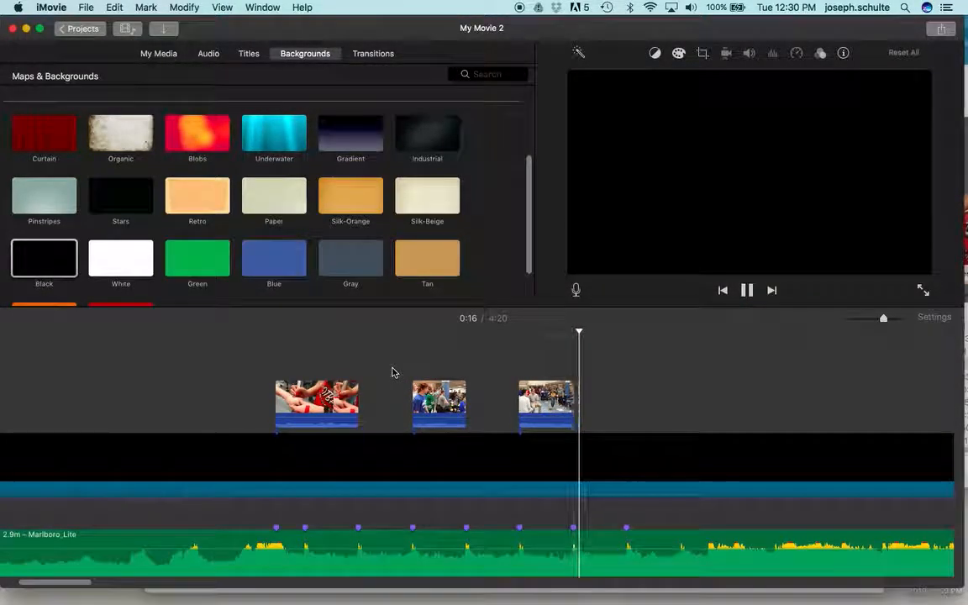
{"action": "key", "text": "space"}
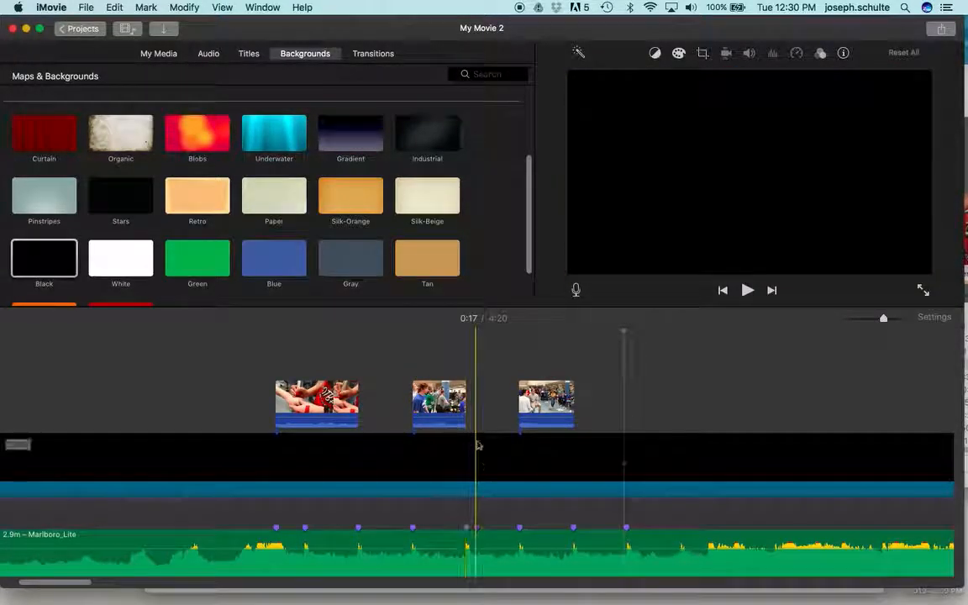
{"action": "left_click", "coordinate": [455, 402]}
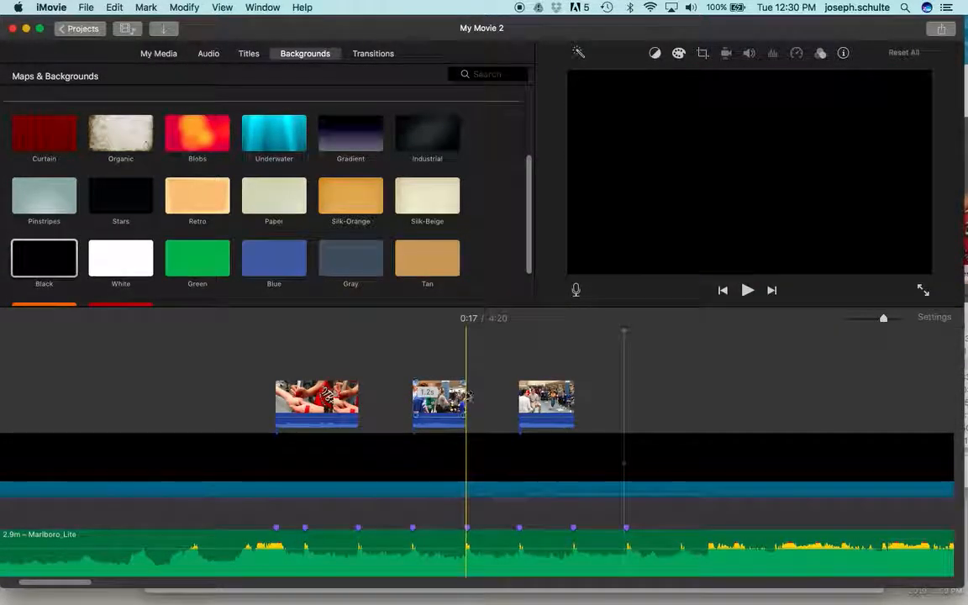
Slow the third overlay clip to 50% speed.
{"action": "left_click", "coordinate": [530, 404]}
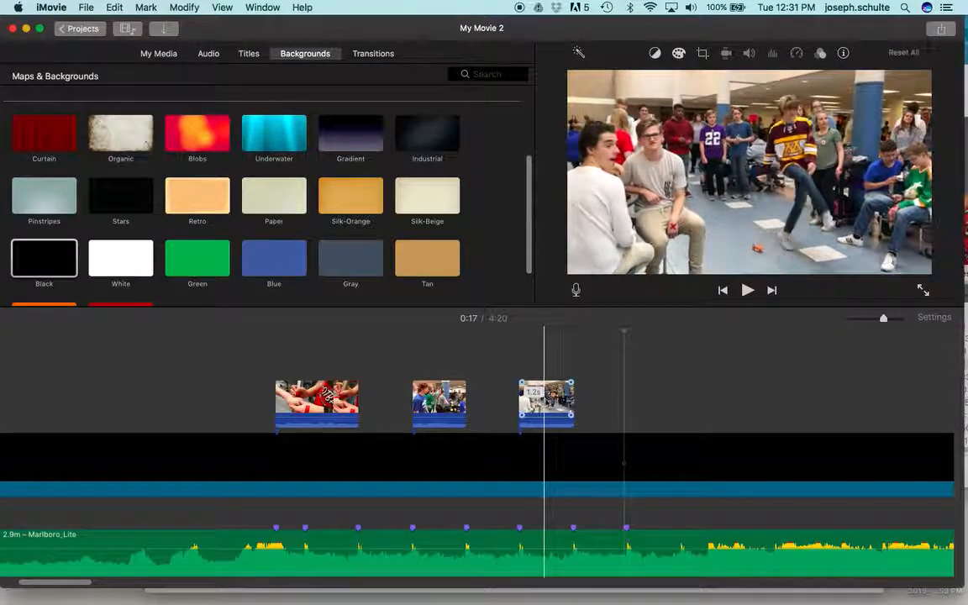
{"action": "left_click", "coordinate": [546, 402]}
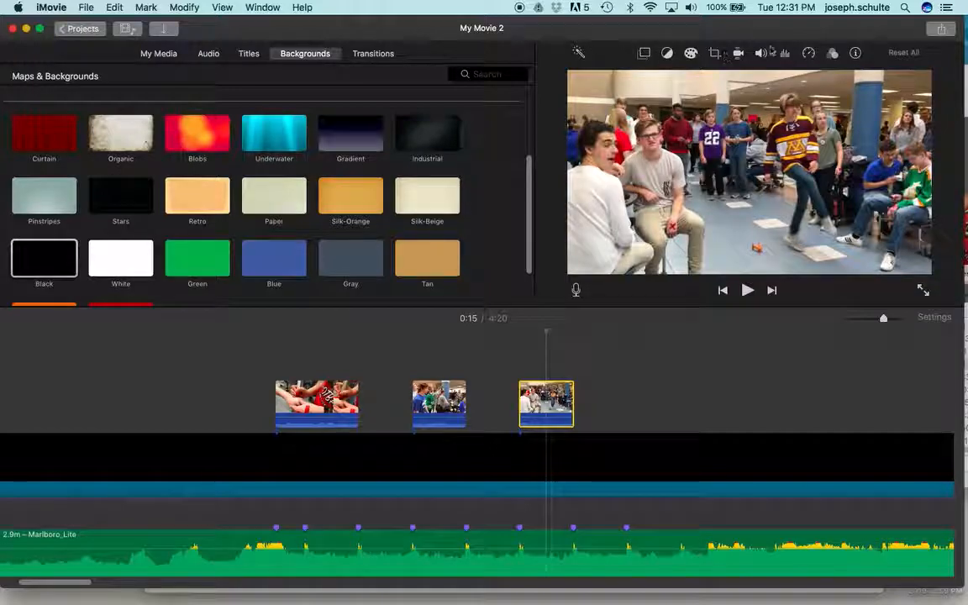
{"action": "left_click", "coordinate": [807, 53]}
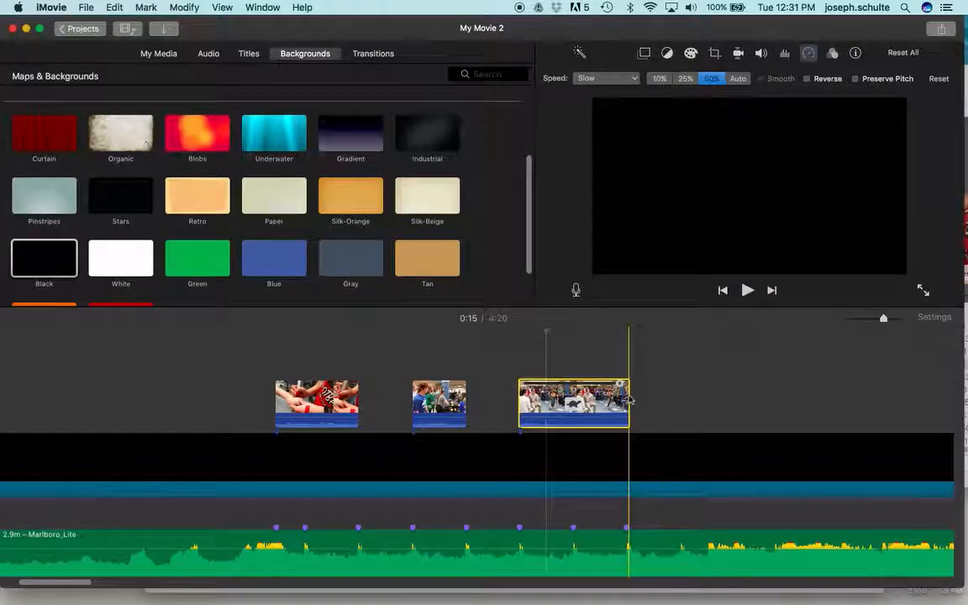
Trim the end of the slowed overlay clip to the seventh beat marker, making it 1.2 s long, and preview the slow motion.
{"action": "left_click_drag", "start_coordinate": [629, 396], "coordinate": [568, 412]}
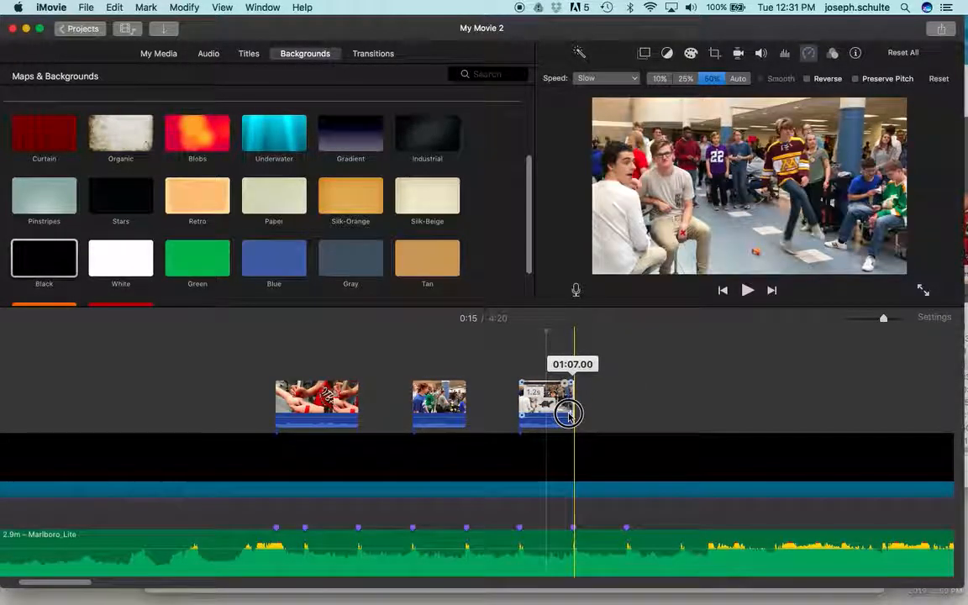
{"action": "left_click", "coordinate": [505, 399]}
{"action": "key", "text": "space"}
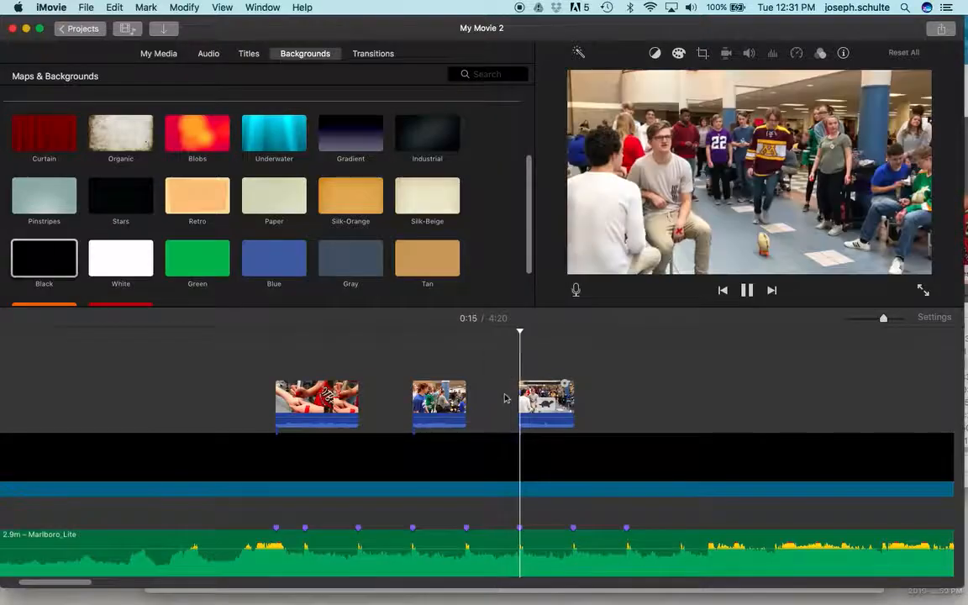
{"action": "key", "text": "space"}
{"action": "left_click", "coordinate": [548, 400]}
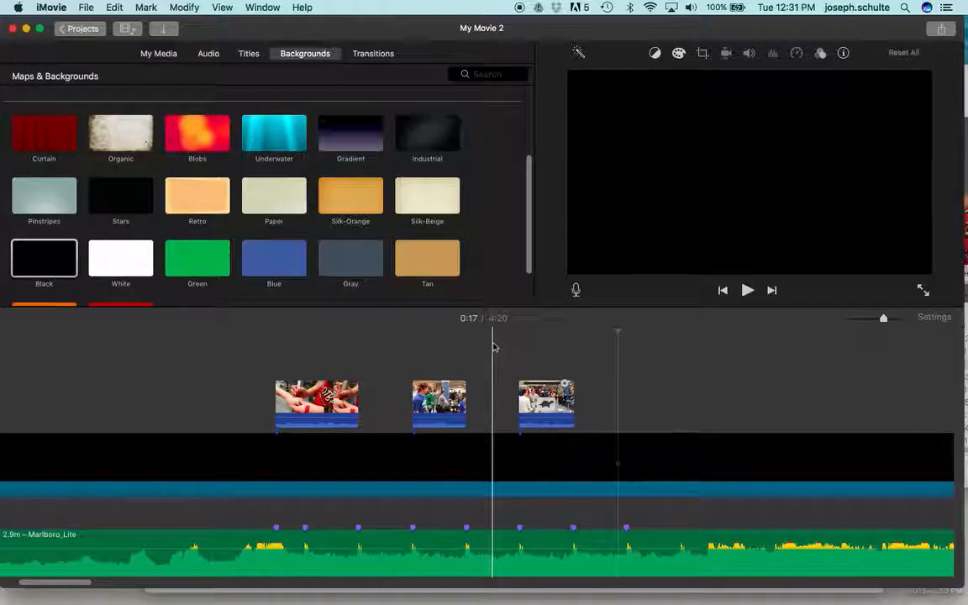
Close the gaps between the overlay clips by moving the second to the third beat marker and the slowed third to the fourth.
{"action": "scroll", "coordinate": [494, 344], "scroll_direction": "left", "scroll_amount": 5}
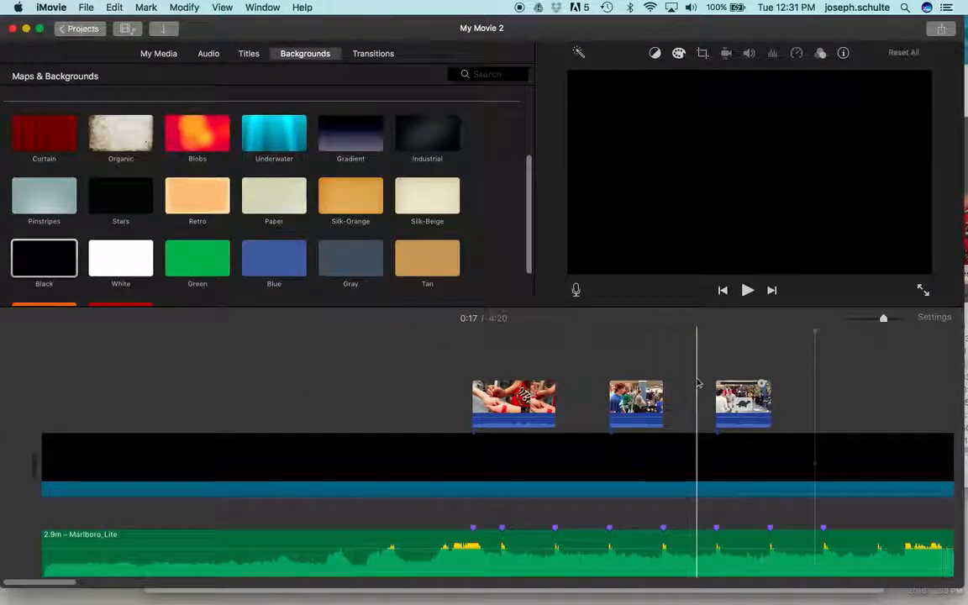
{"action": "left_click_drag", "start_coordinate": [756, 403], "coordinate": [705, 395]}
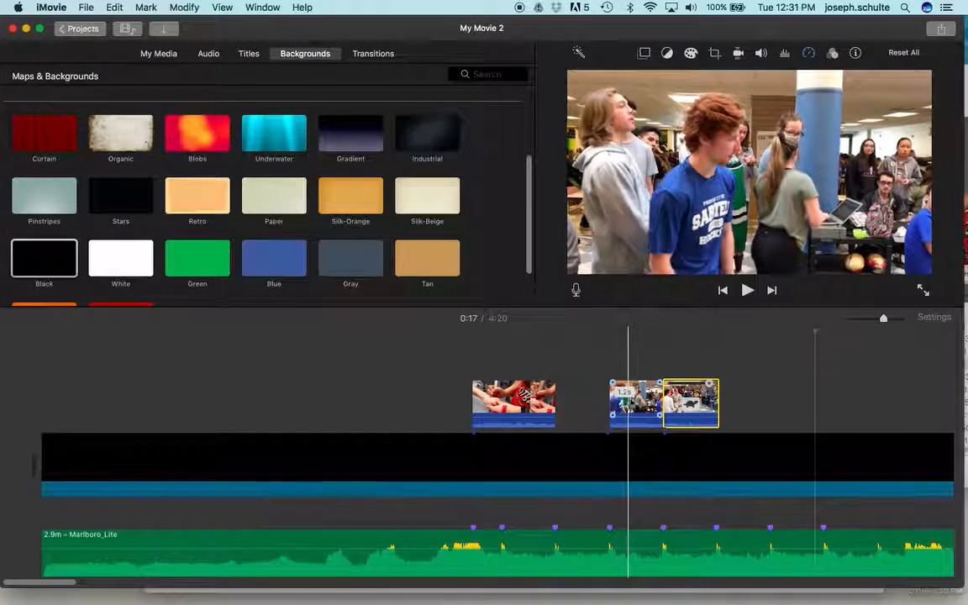
{"action": "left_click_drag", "start_coordinate": [626, 404], "coordinate": [612, 404]}
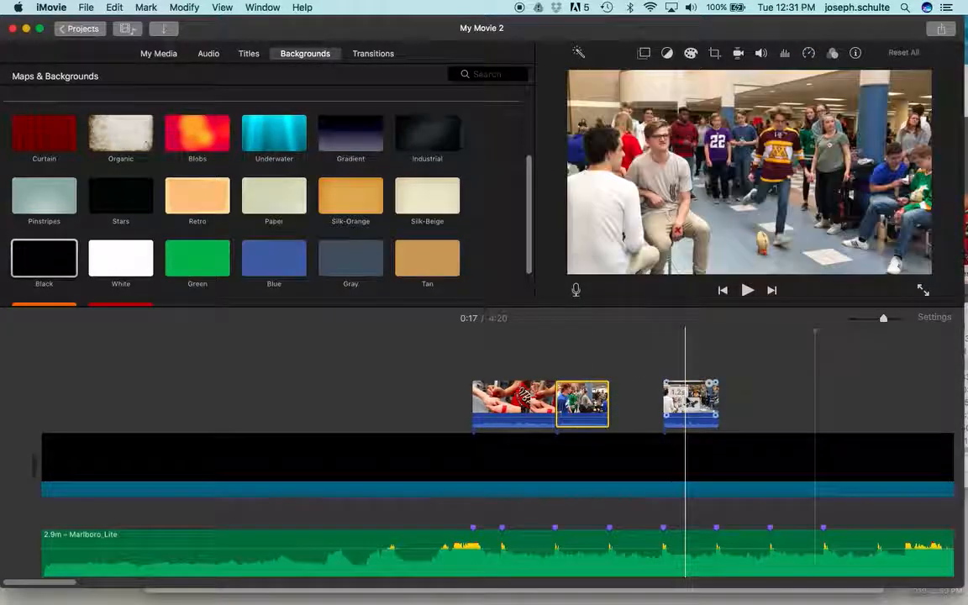
{"action": "left_click", "coordinate": [672, 402]}
{"action": "left_click_drag", "start_coordinate": [695, 402], "coordinate": [681, 400]}
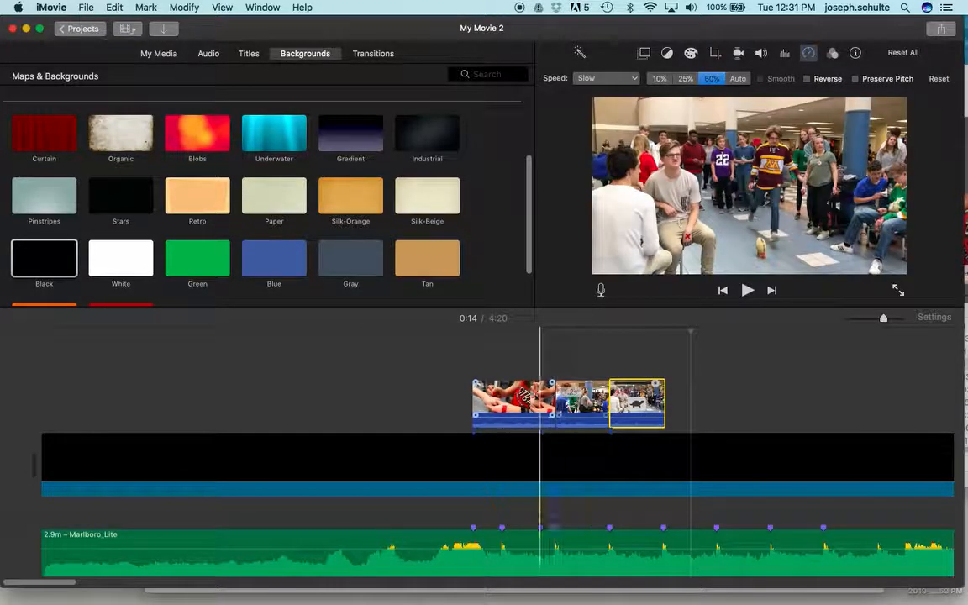
Play back the three adjoining overlay clips from just before the first beat marker to check the cuts against the music.
{"action": "left_click", "coordinate": [438, 385]}
{"action": "key", "text": "space"}
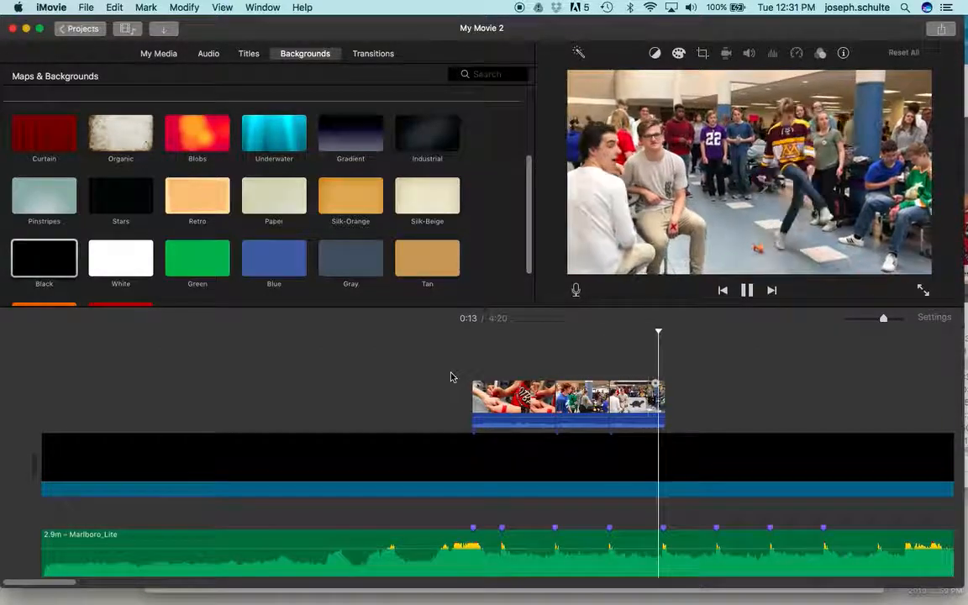
{"action": "key", "text": "space"}
{"action": "scroll", "coordinate": [451, 377], "scroll_direction": "right", "scroll_amount": 3}
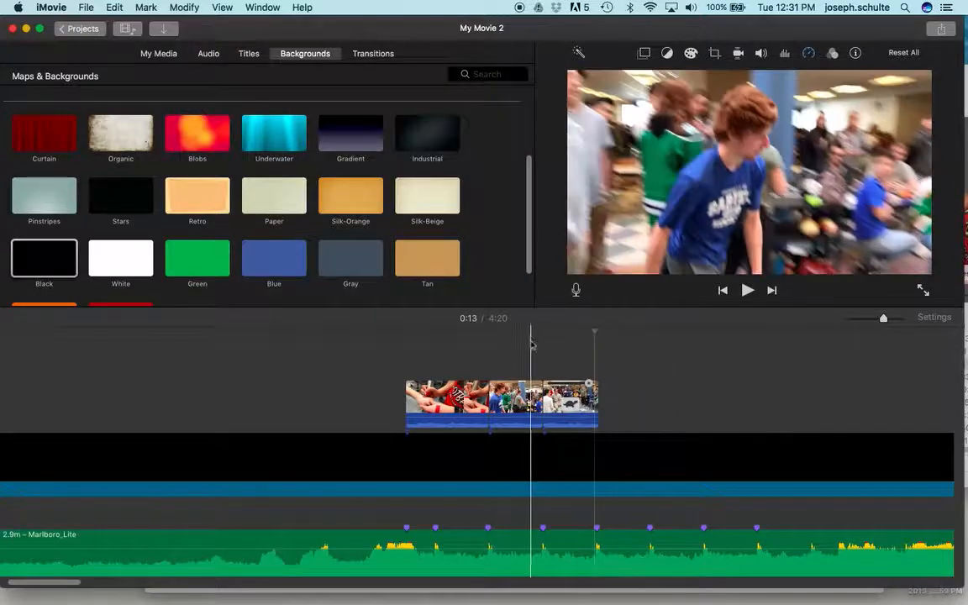
{"action": "scroll", "coordinate": [404, 392], "scroll_direction": "left", "scroll_amount": 3}
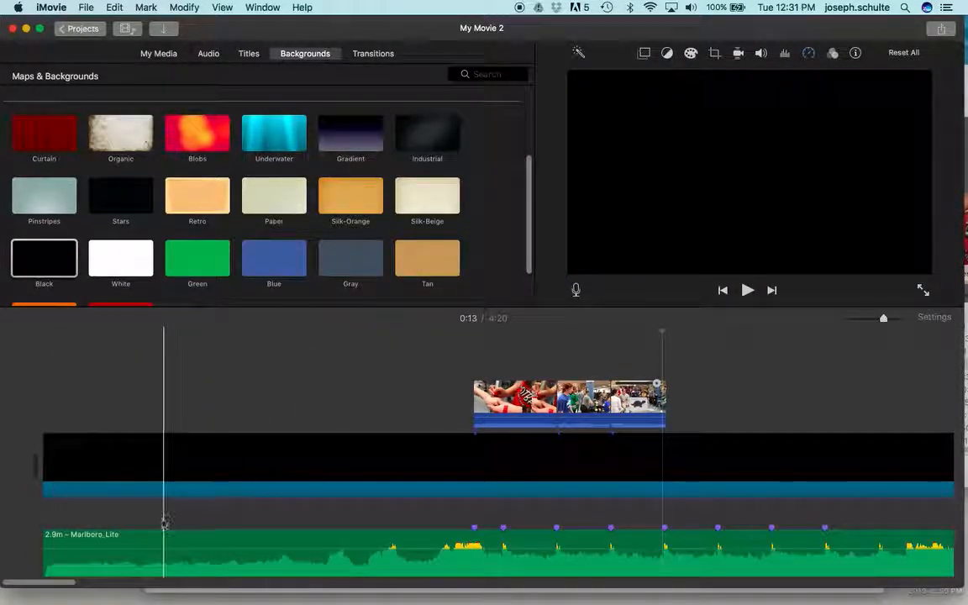
Trim the starts of the music track and black background to shortly before the first overlay clip, leaving a 19.4 s background, and preview the opening.
{"action": "key", "text": "space"}
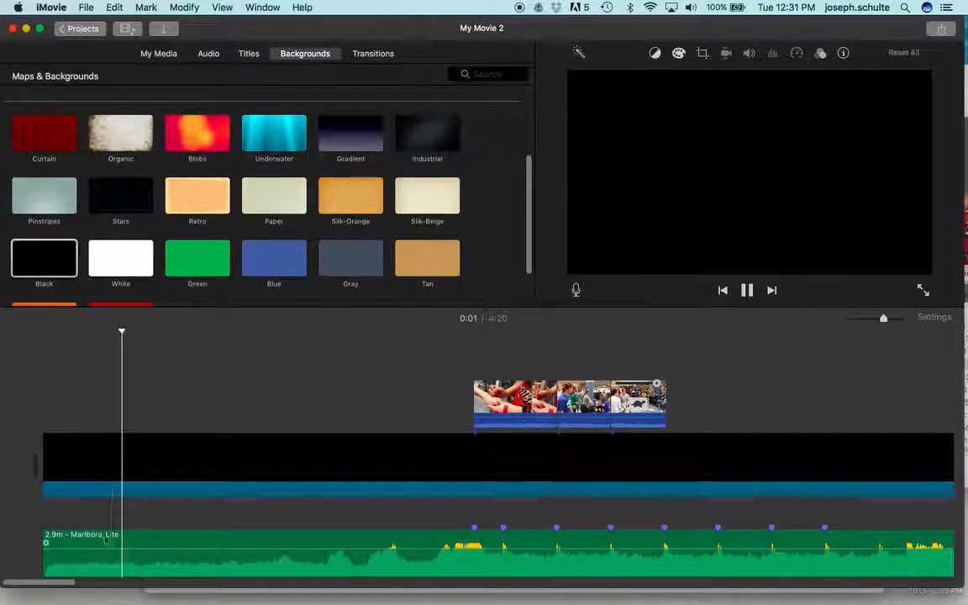
{"action": "key", "text": "space"}
{"action": "left_click_drag", "start_coordinate": [44, 541], "coordinate": [355, 512]}
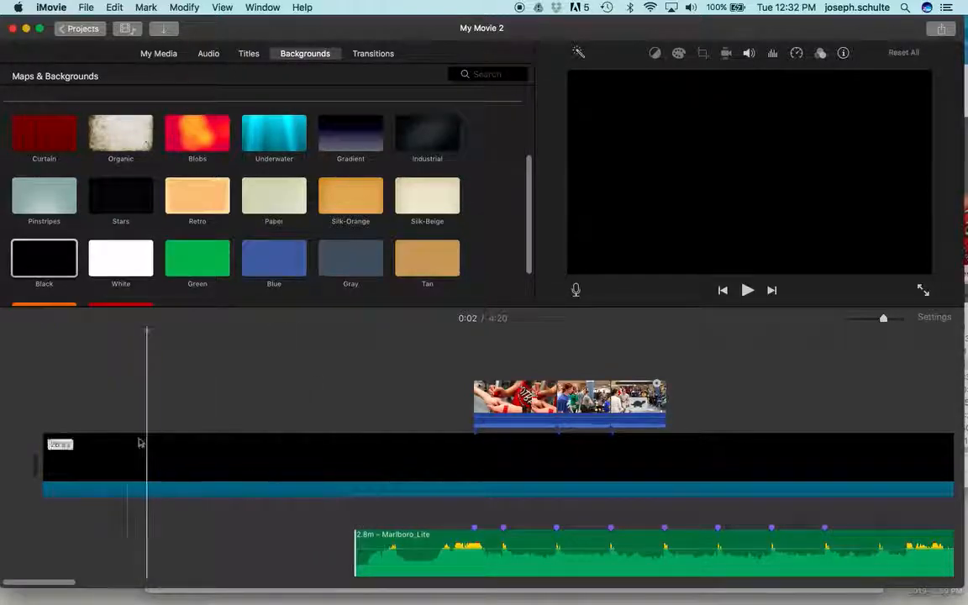
{"action": "left_click_drag", "start_coordinate": [44, 439], "coordinate": [383, 416]}
{"action": "key", "text": "space"}
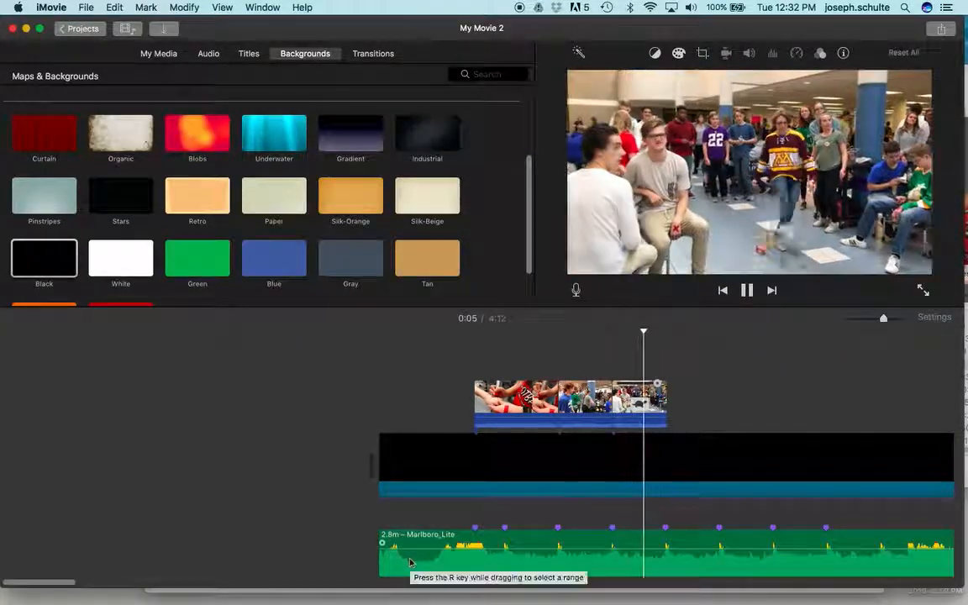
{"action": "key", "text": "space"}
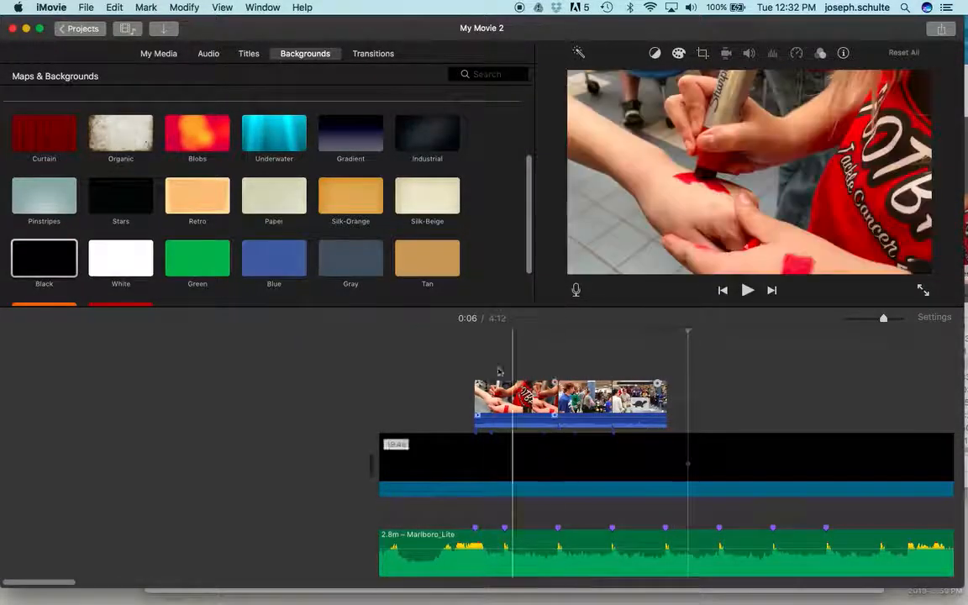
Review the frames of the three adjoining overlay clips against the beat markers and the empty stretch of background following them.
{"action": "left_click", "coordinate": [496, 410]}
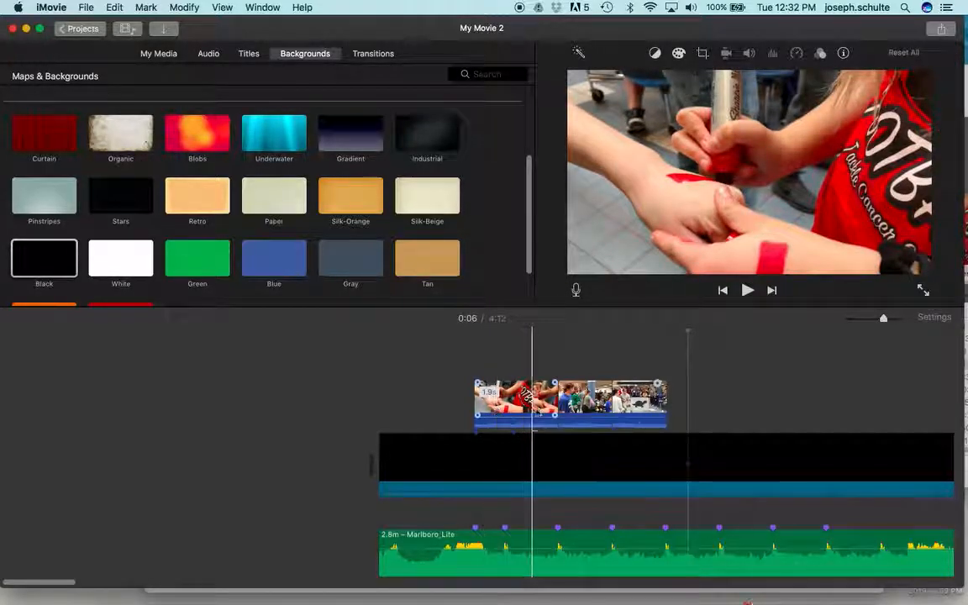
{"action": "left_click", "coordinate": [586, 401]}
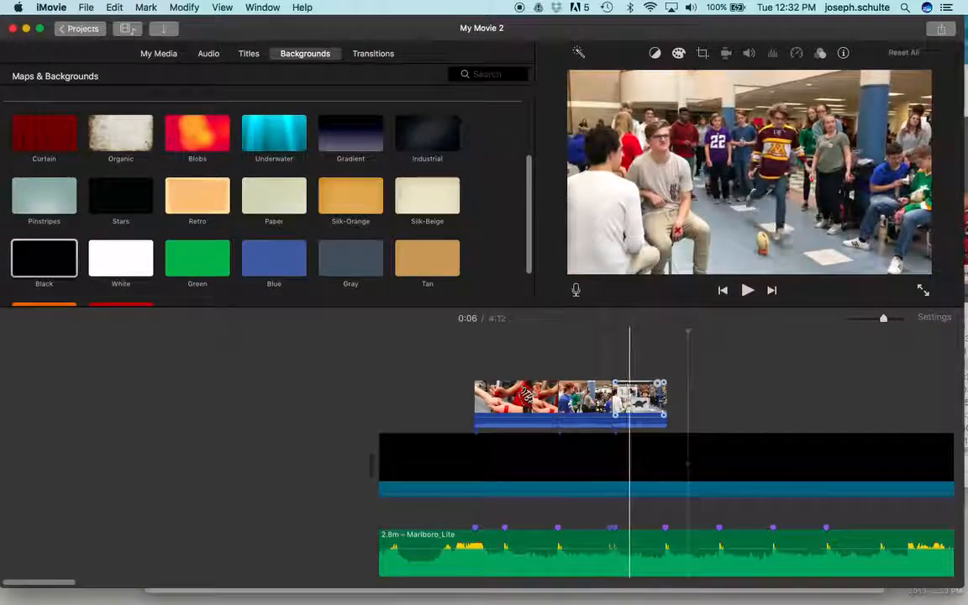
{"action": "left_click", "coordinate": [651, 402]}
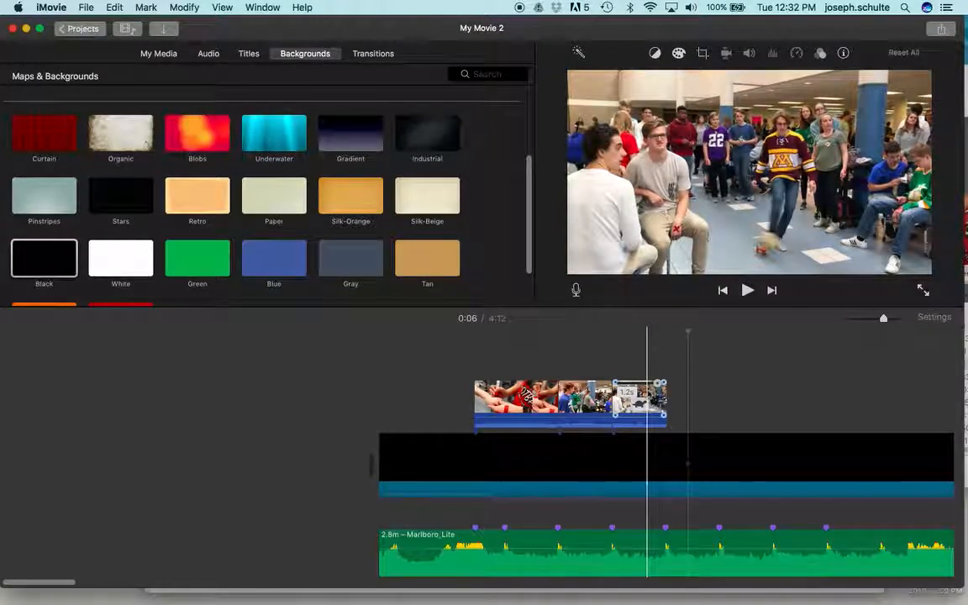
{"action": "scroll", "coordinate": [647, 402], "scroll_direction": "right", "scroll_amount": 2}
{"action": "scroll", "coordinate": [650, 443], "scroll_direction": "right", "scroll_amount": 15}
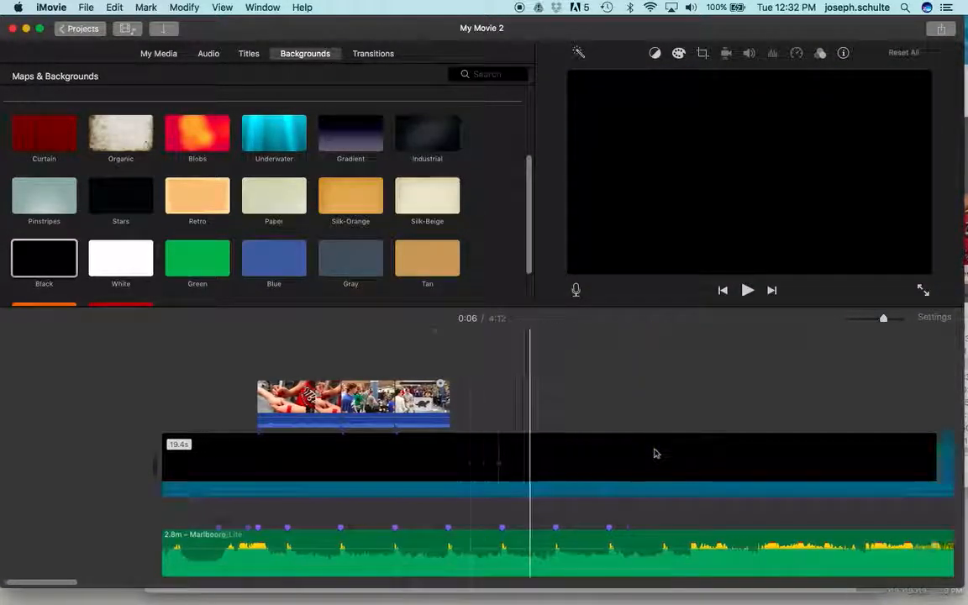